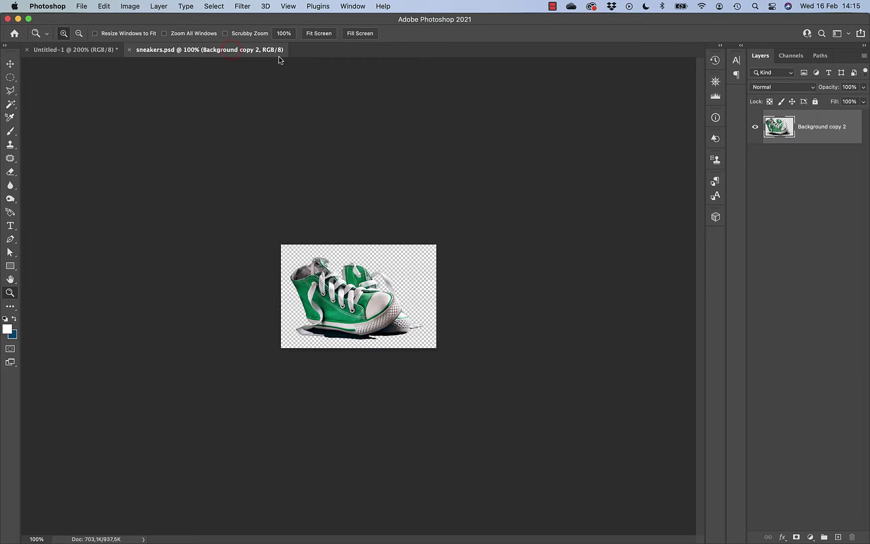
Step: Copy the sneakers layer from sneakers.psd into the Untitled-1 document and move it to the canvas's upper-left area
left_click_drag(825, 135, 391, 297)
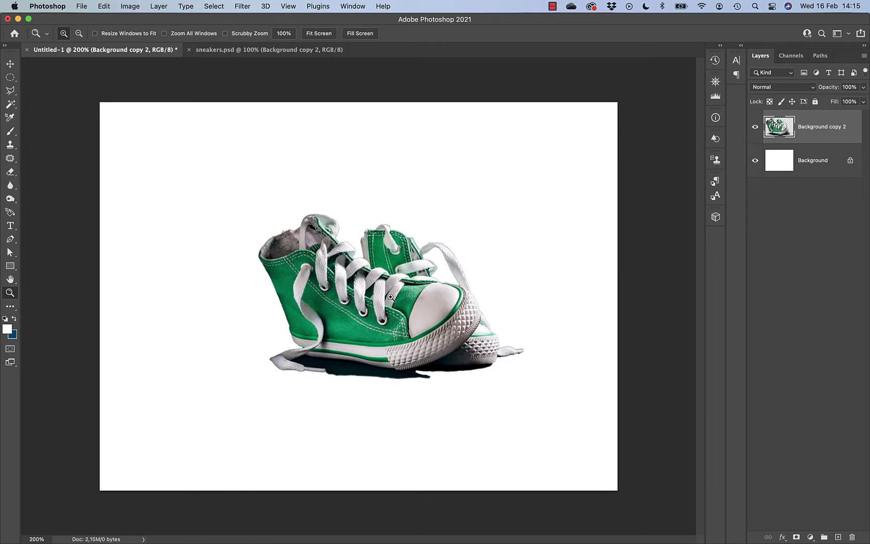
key("v")
left_click_drag(348, 321, 215, 235)
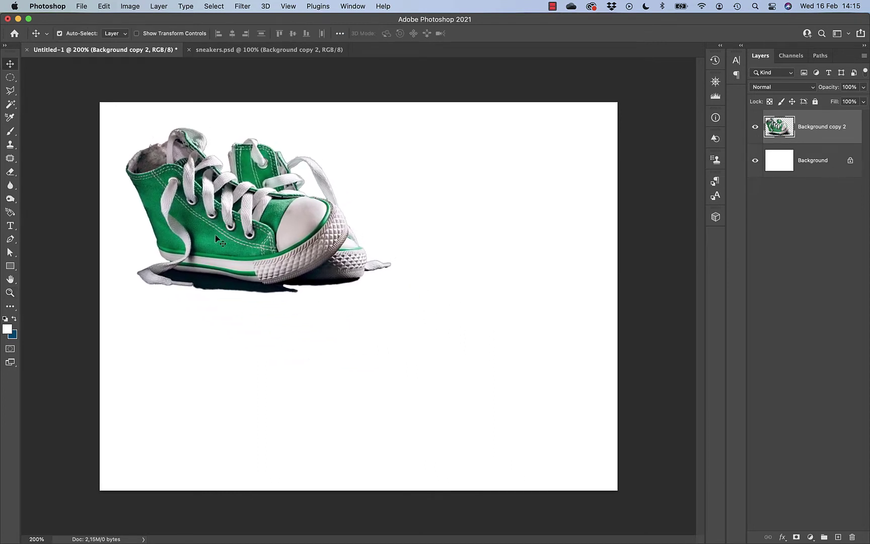
Step: Rename the copied shoe layer as sneakers
double_click(829, 129)
type("sneakers")
key("Return")
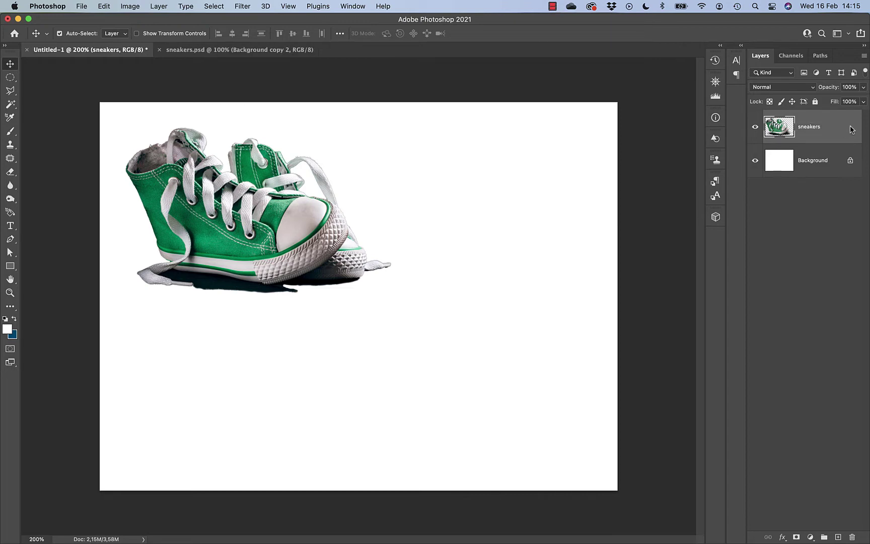
Step: Convert the sneakers layer to a Smart Object and close the sneakers.psd source document
right_click(851, 130)
left_click(806, 188)
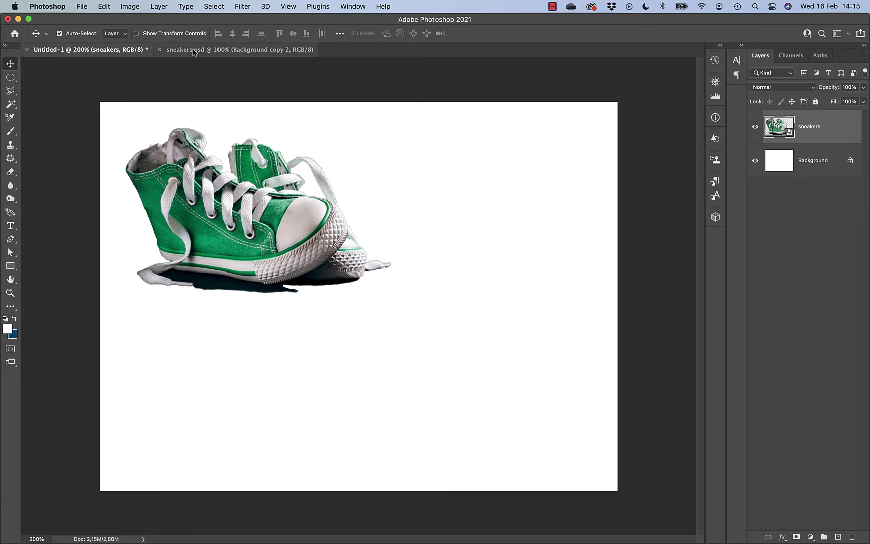
left_click(159, 51)
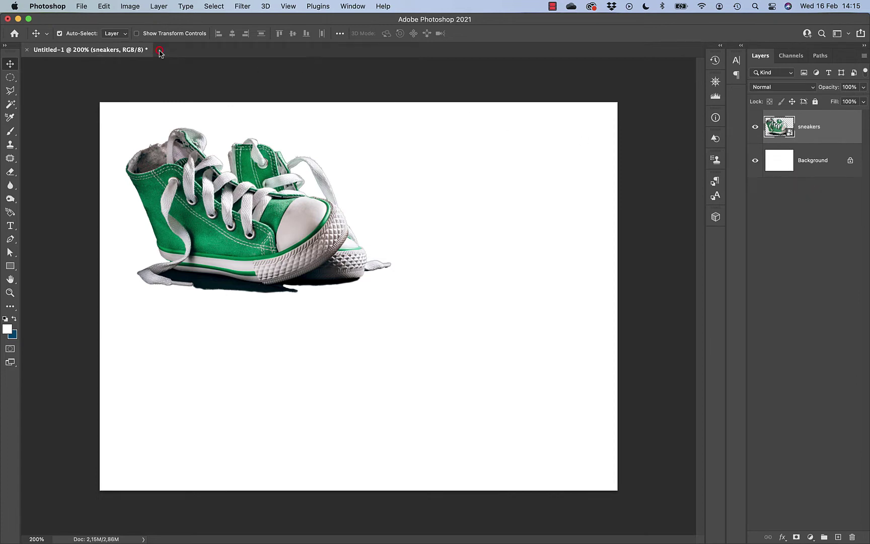
Step: Apply the Halftone Pattern filter with Dot pattern type directly to the sneakers Smart Object's contents, then save and close them
double_click(791, 133)
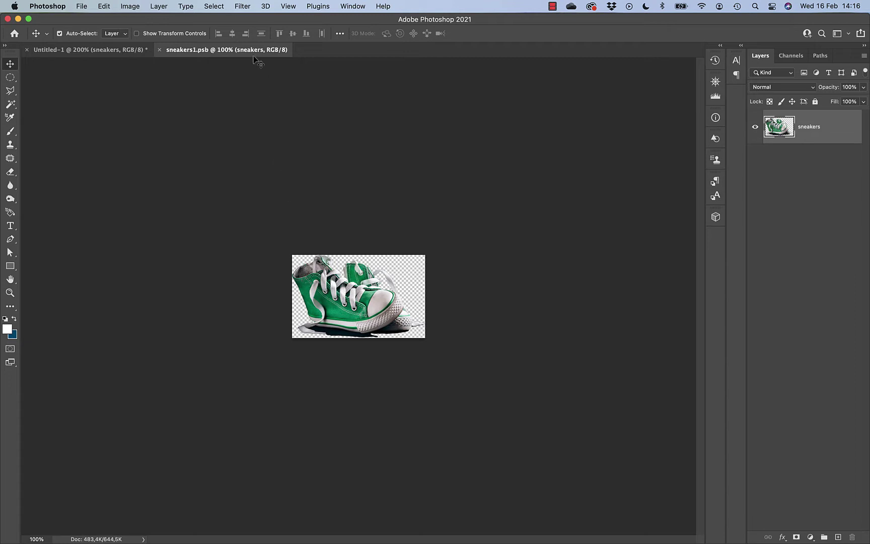
left_click(243, 7)
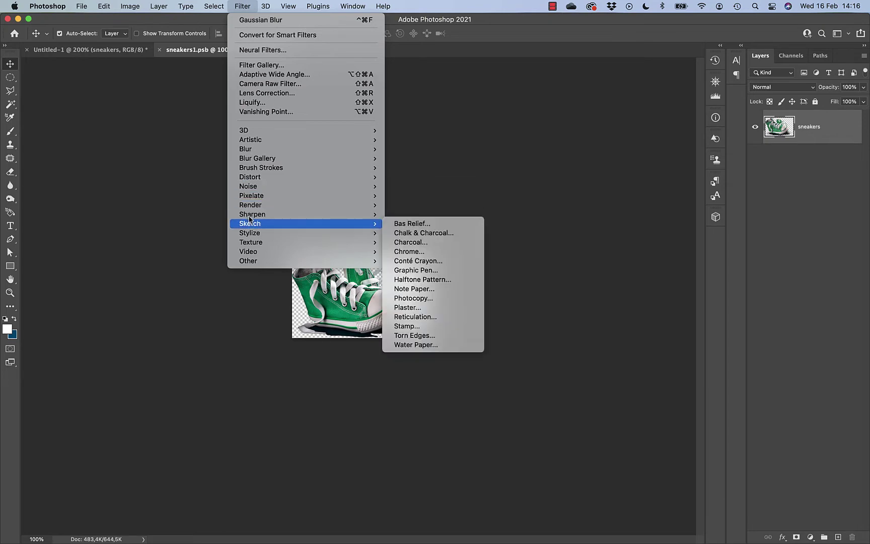
left_click(423, 237)
left_click(614, 165)
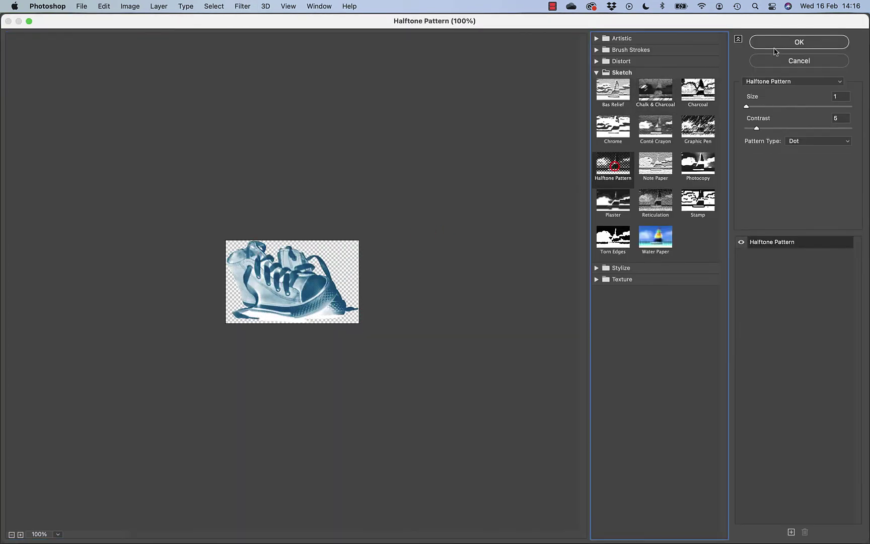
left_click(774, 44)
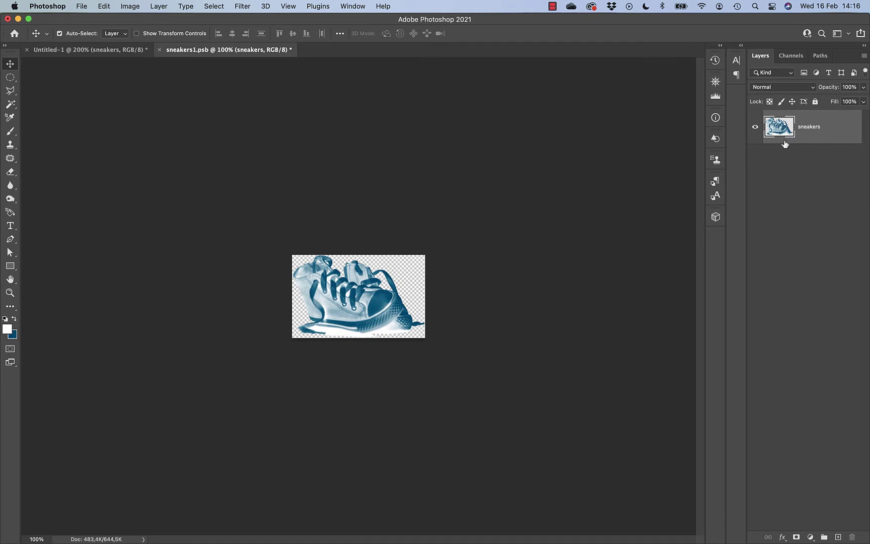
left_click(160, 49)
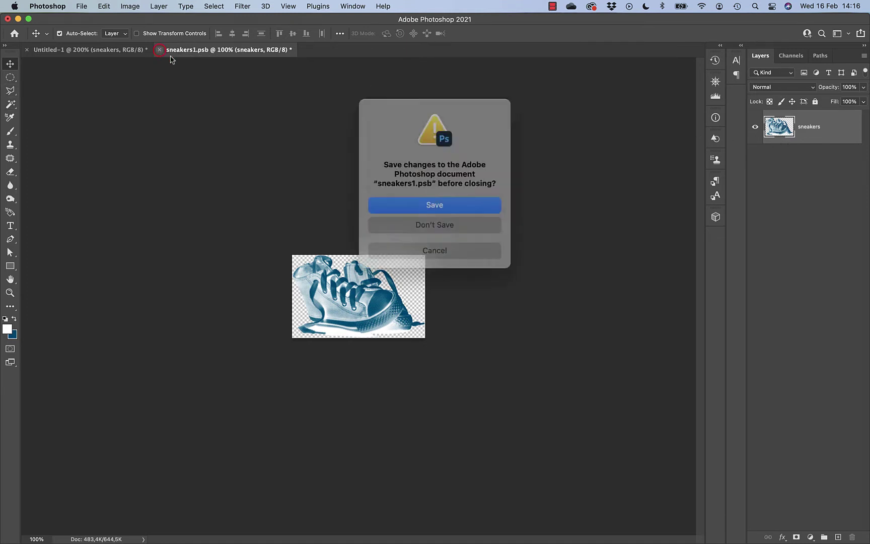
left_click(451, 203)
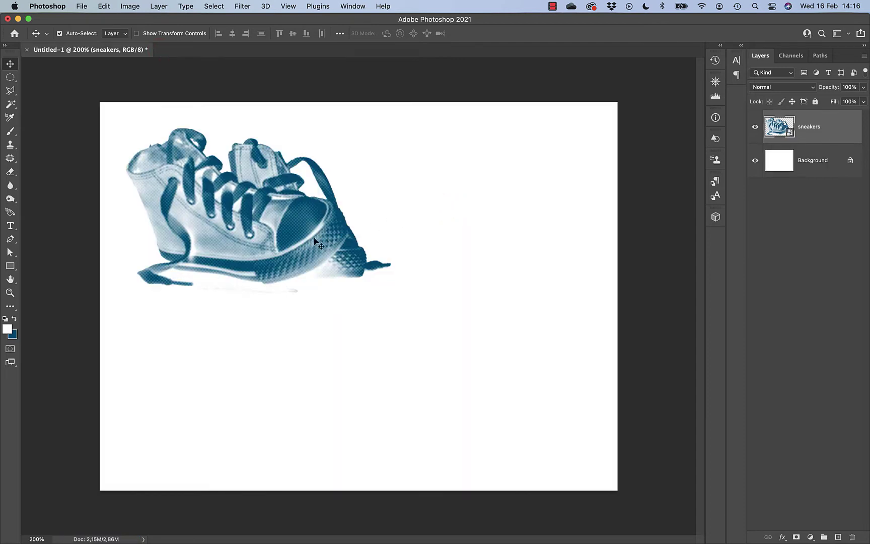
Step: Shift the sneakers layer slightly, then undo both the move and the halftone update of the Smart Object
mouse_move(290, 251)
left_mouse_down()
mouse_move(435, 260)
mouse_move(297, 248)
mouse_move(281, 236)
left_mouse_up()
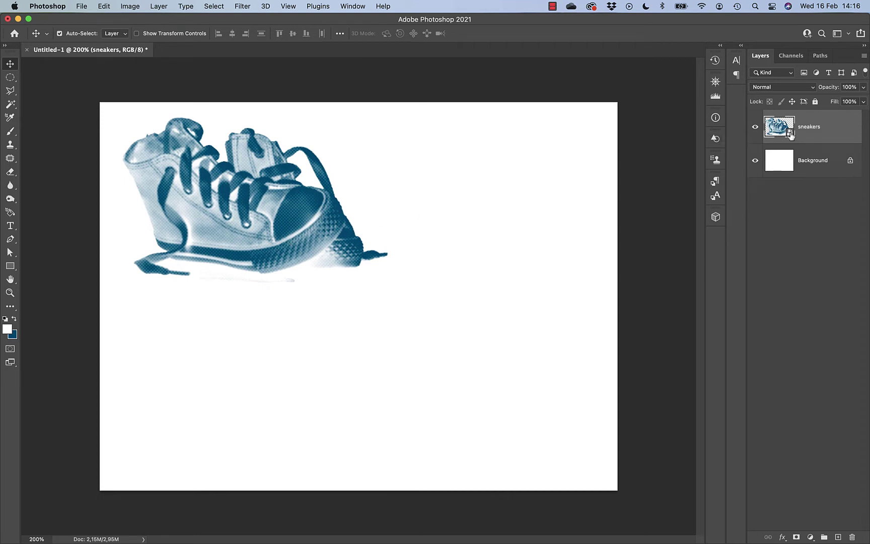
key("super+z")
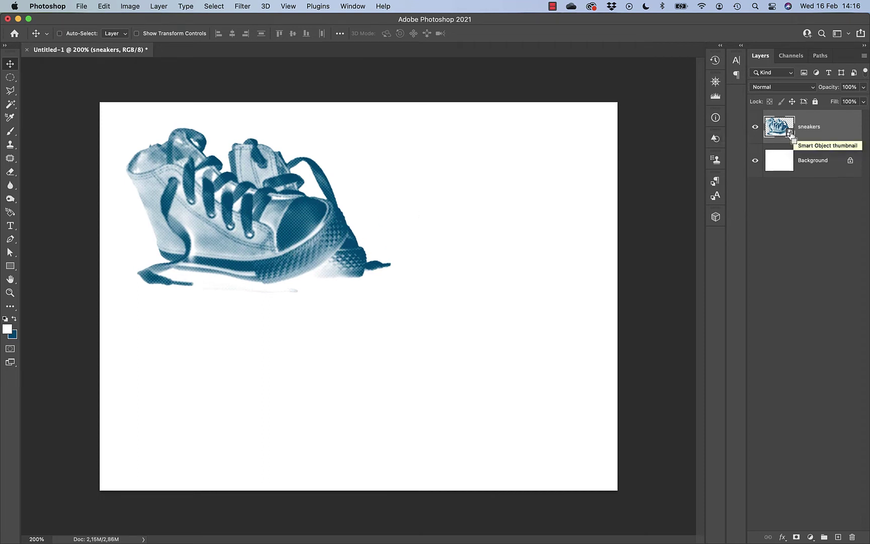
key("super+z")
Step: Open the sneakers Smart Object's contents, convert the layer inside to a nested Smart Object and check its embedded contents
double_click(789, 132)
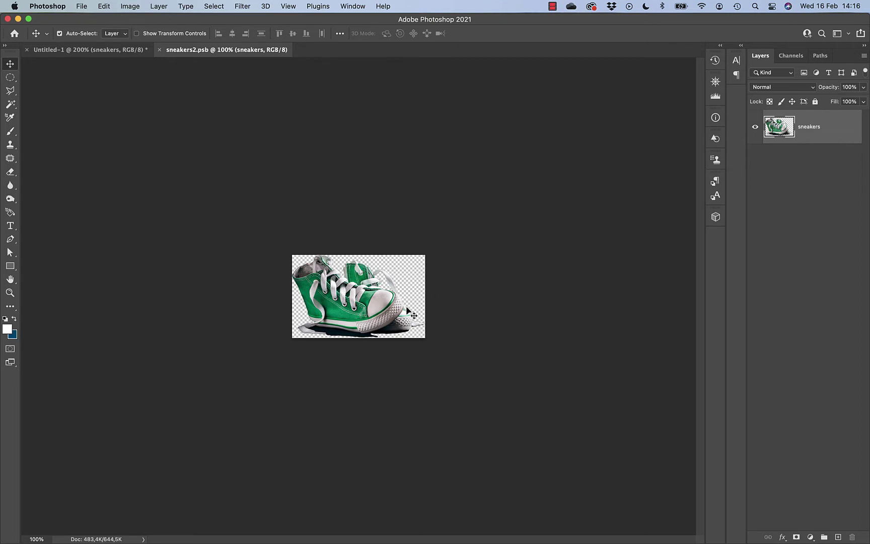
right_click(846, 132)
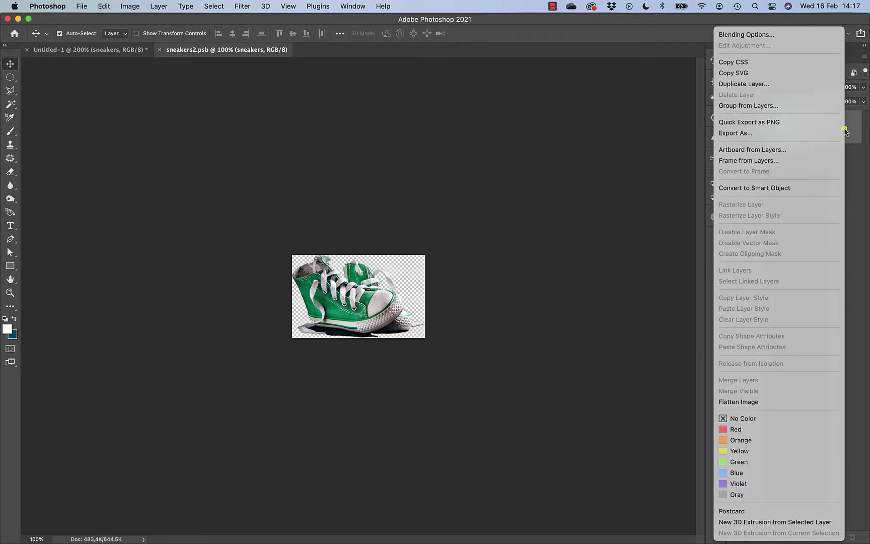
left_click(789, 188)
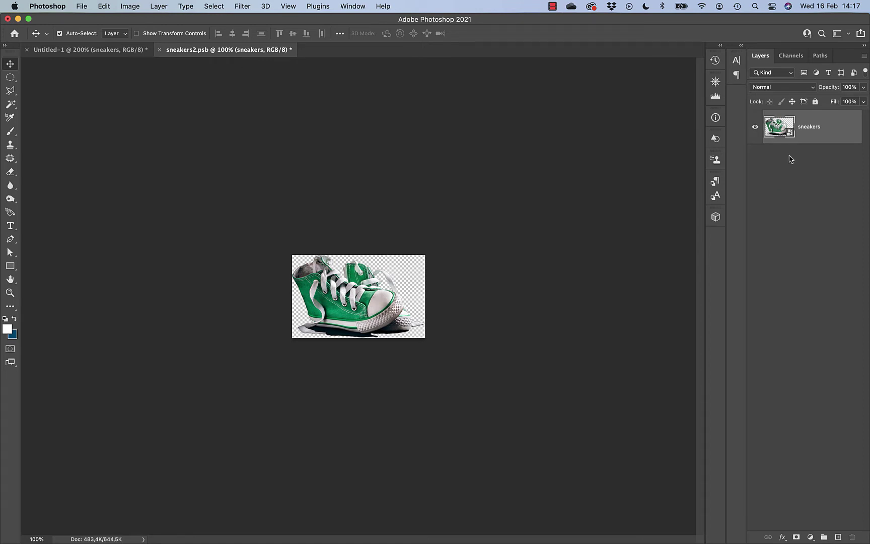
double_click(791, 133)
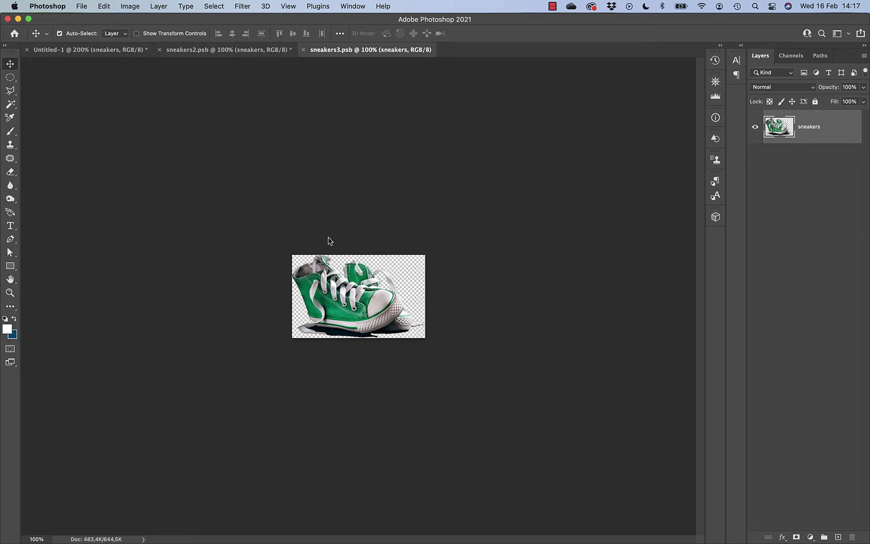
left_click(304, 50)
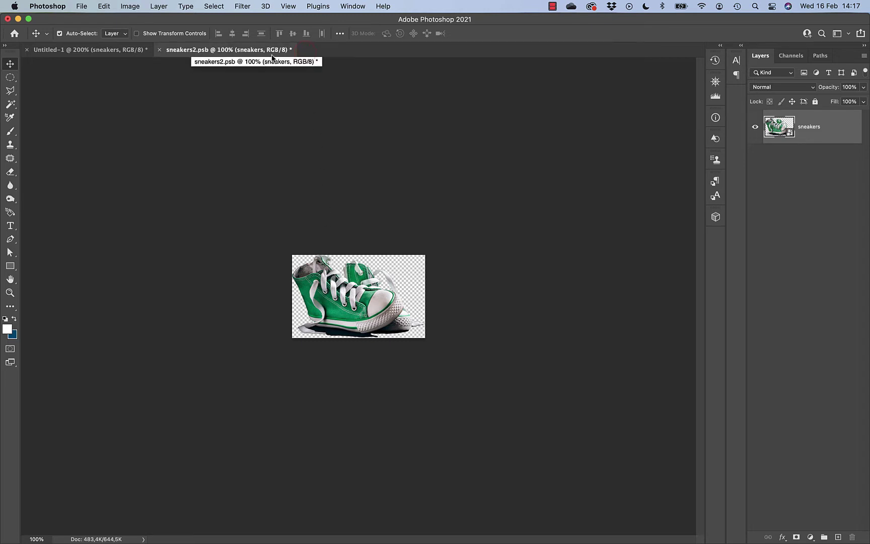
Step: Apply Halftone Pattern with Dot pattern type as a smart filter on the nested sneakers layer and toggle its visibility to compare
left_click(242, 6)
mouse_move(363, 223)
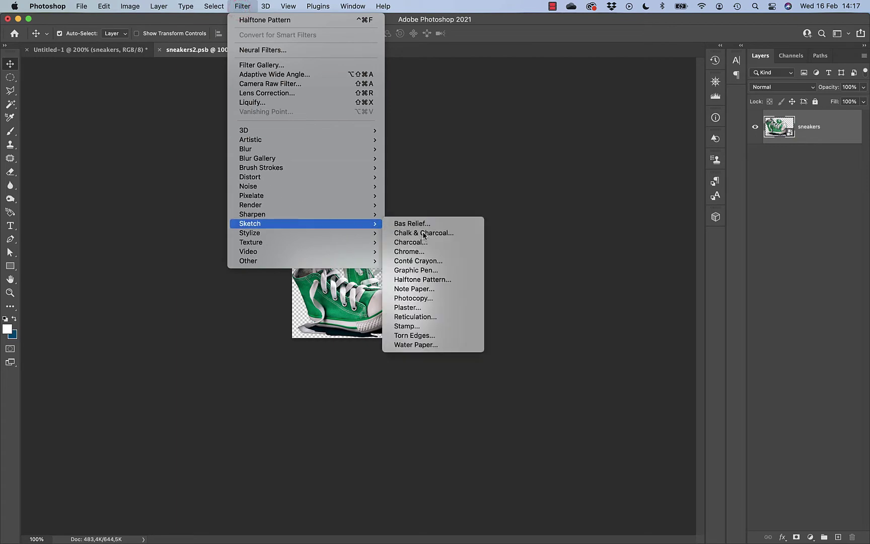
left_click(423, 234)
left_click(612, 162)
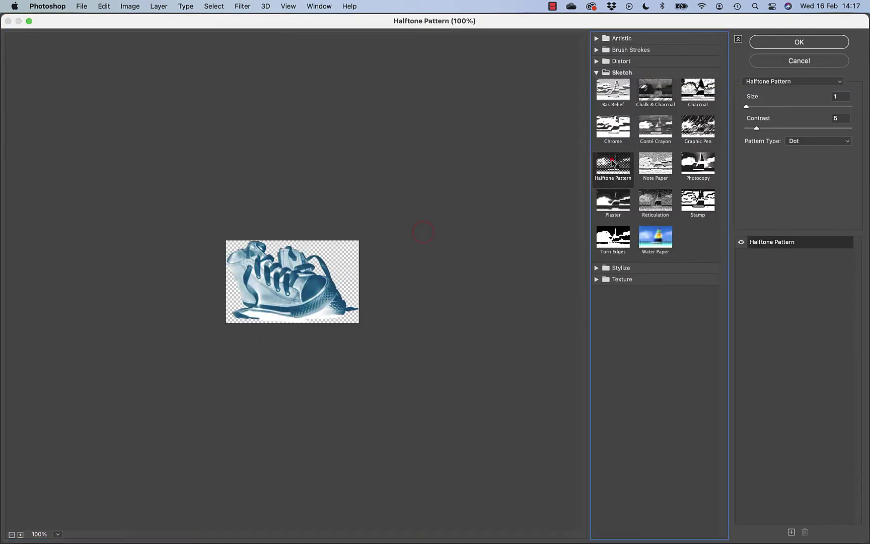
left_click(762, 43)
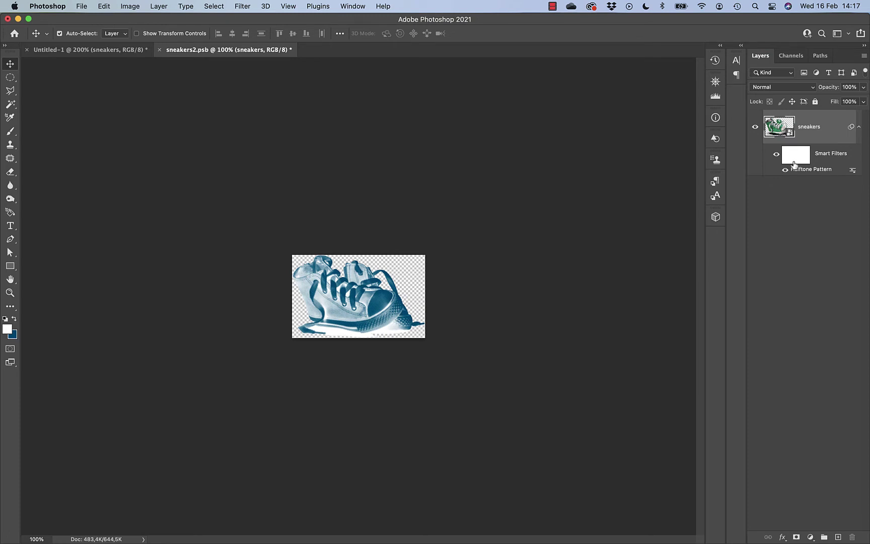
left_click(776, 154)
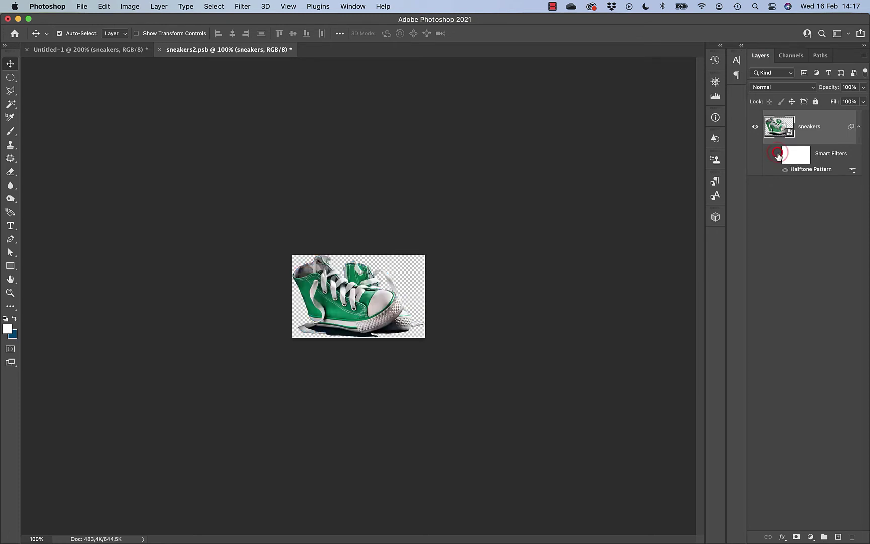
left_click(776, 155)
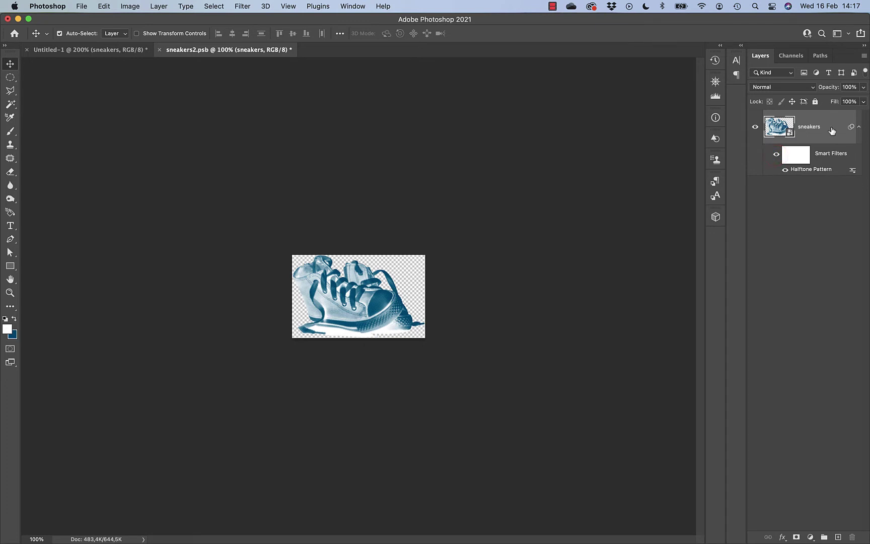
Step: Add a Hue/Saturation adjustment layer clipped to the nested sneakers layer, with the hue set to +68
left_click(159, 6)
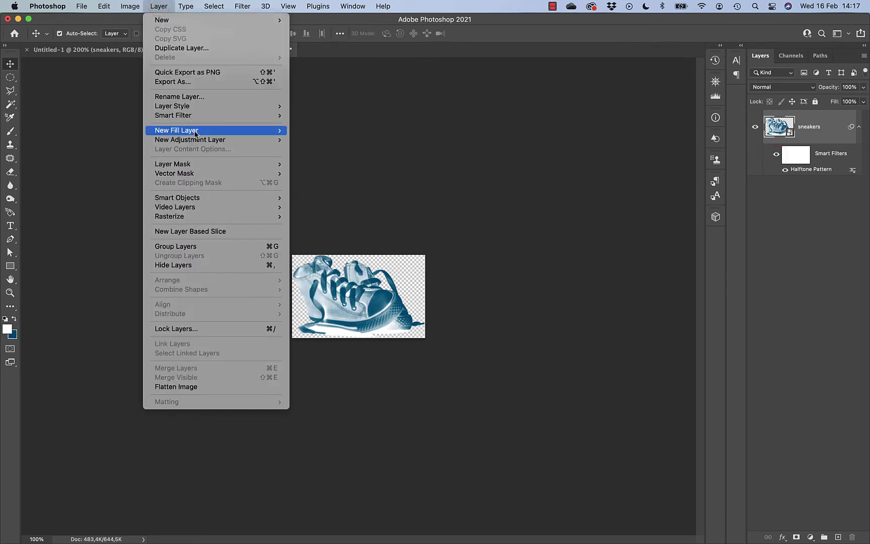
mouse_move(196, 137)
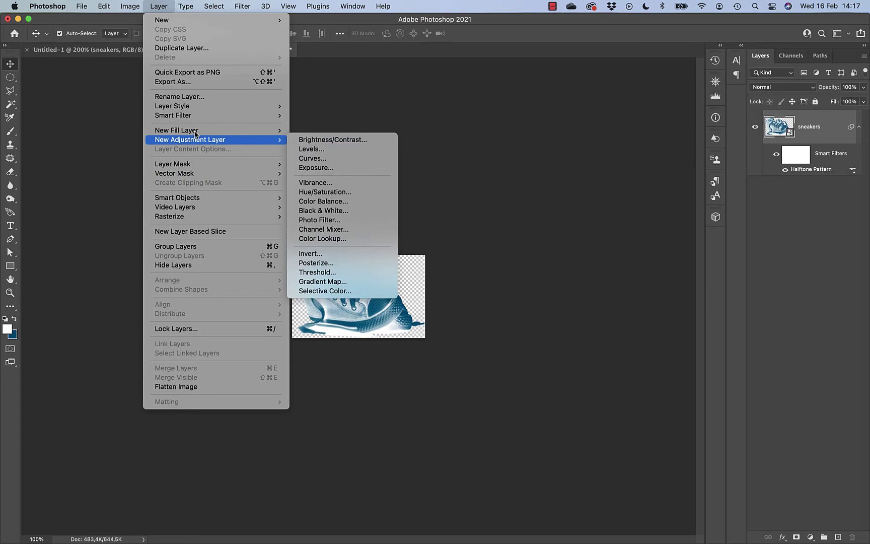
left_click(338, 193)
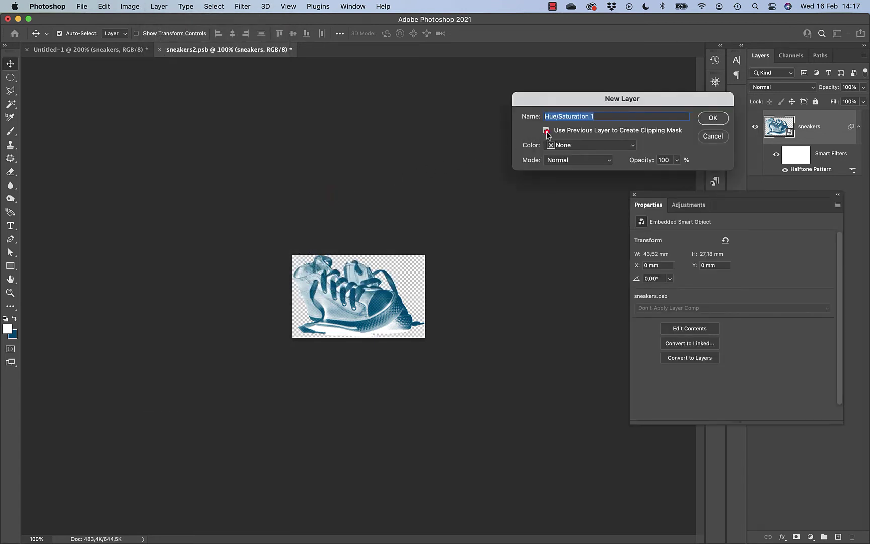
left_click(713, 118)
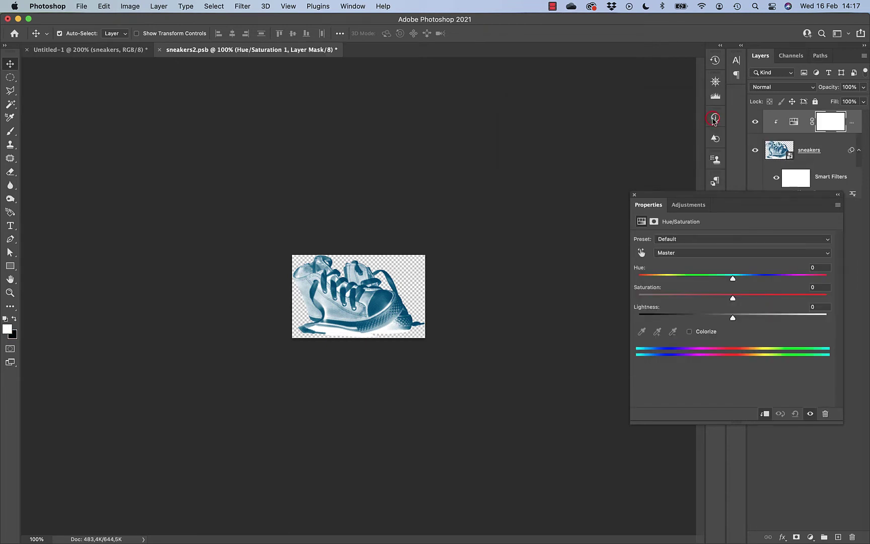
left_click_drag(732, 278, 785, 283)
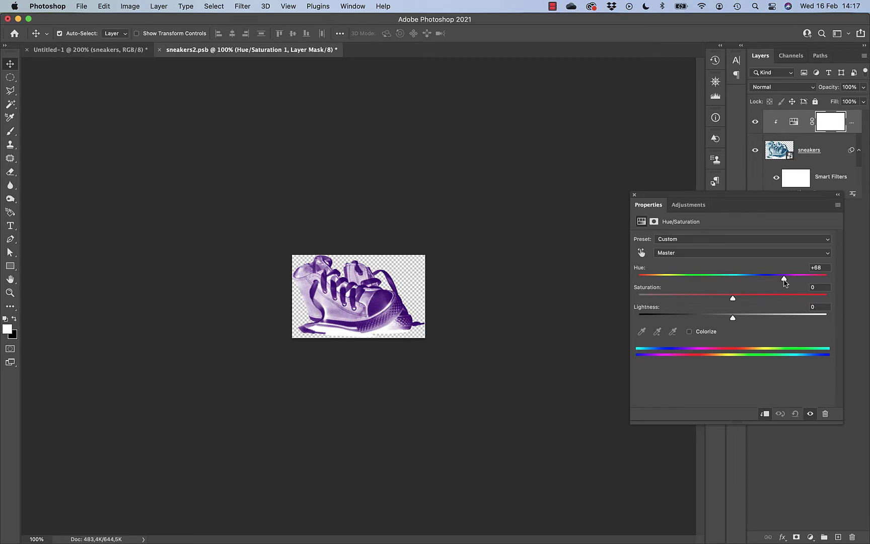
left_click(634, 195)
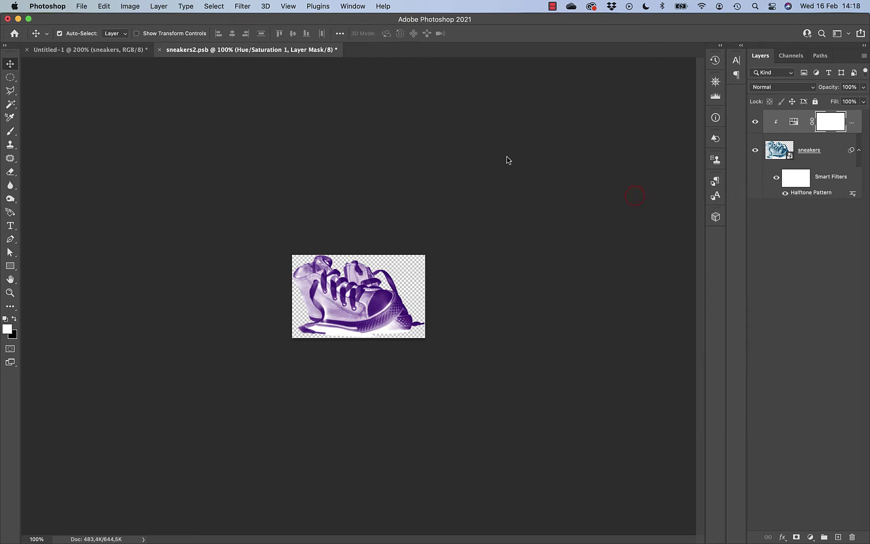
Step: Save and close the edited Smart Object contents, then move the sneakers layer slightly down in the main document
left_click(159, 50)
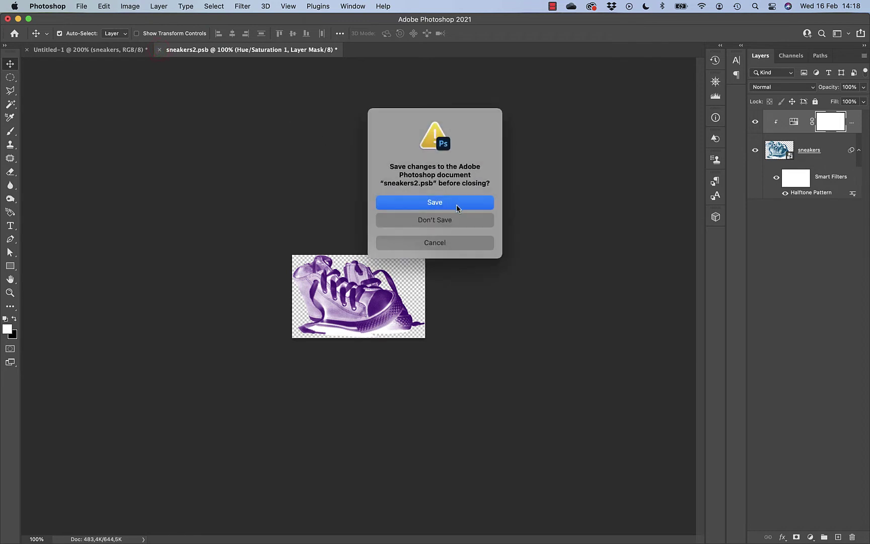
left_click(456, 204)
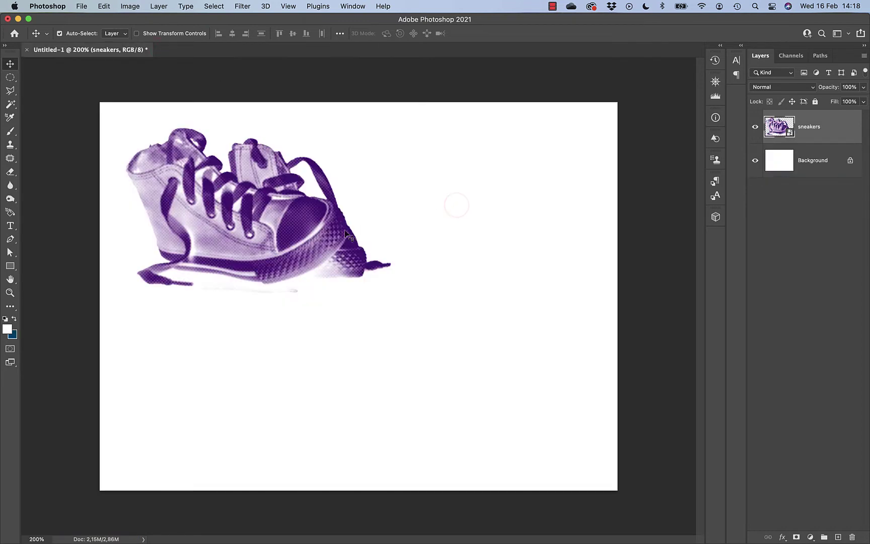
left_click_drag(304, 243, 302, 272)
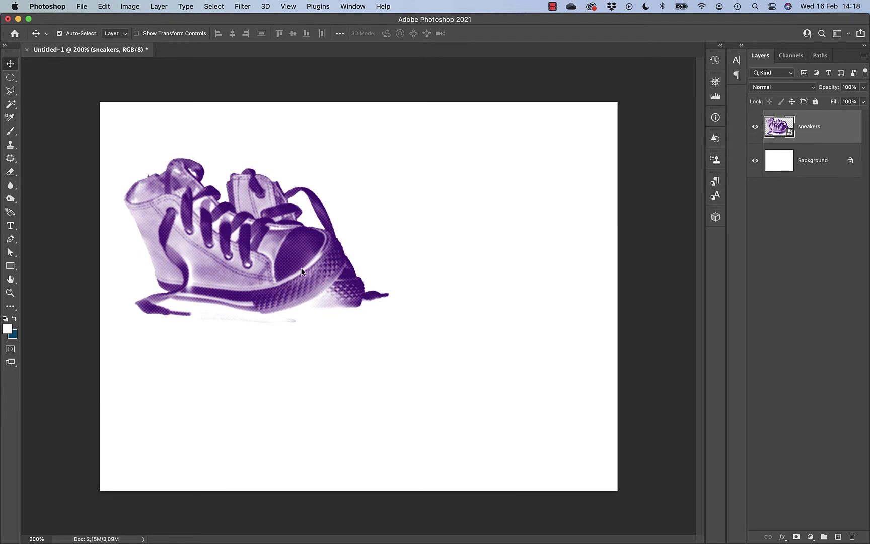
Step: Hide the Hue/Saturation adjustment and the smart filters inside the sneakers Smart Object, saving and closing its contents
double_click(790, 134)
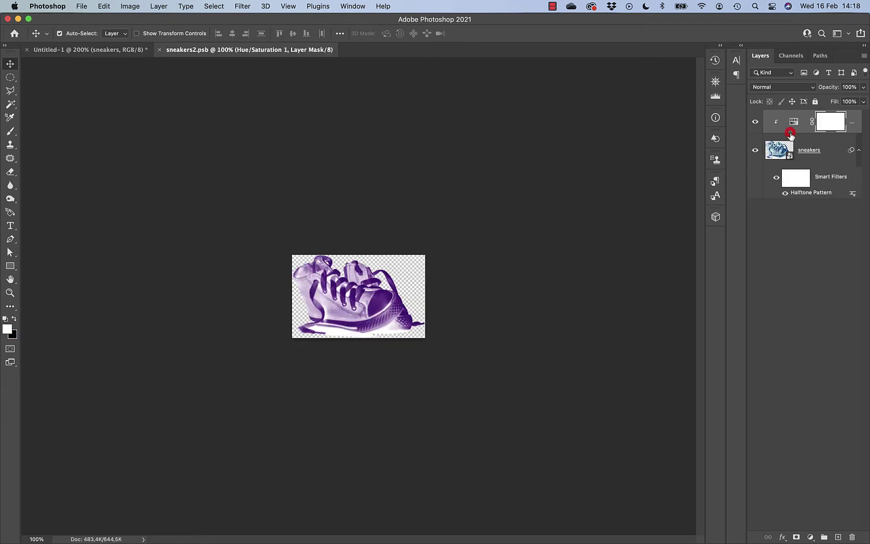
left_click(754, 124)
left_click(776, 179)
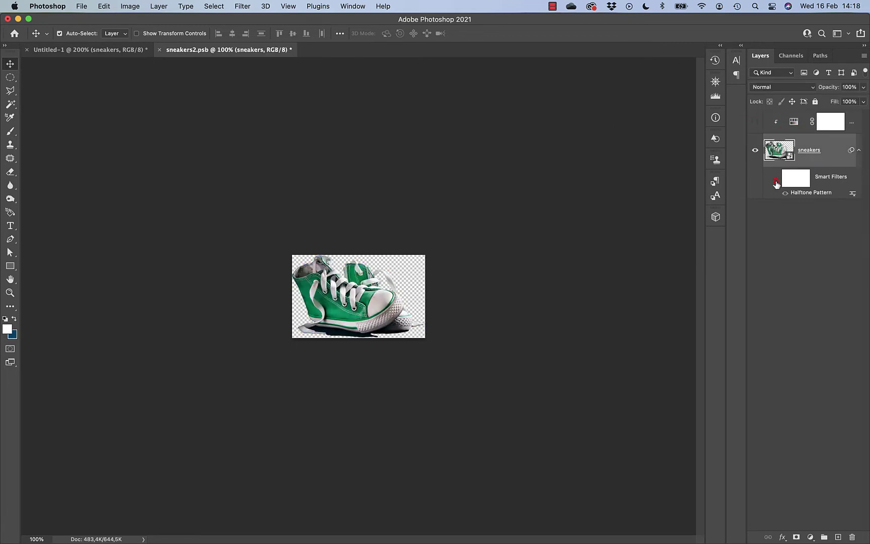
key("super+w")
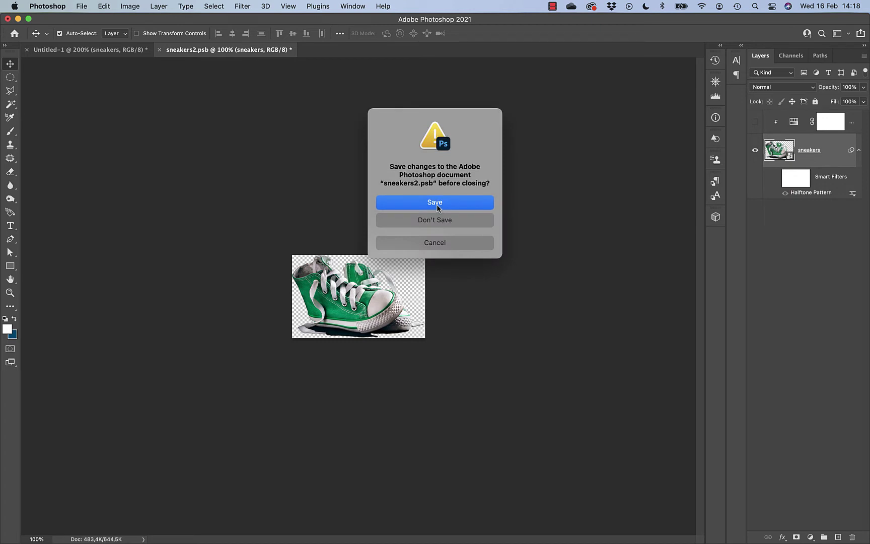
left_click(437, 204)
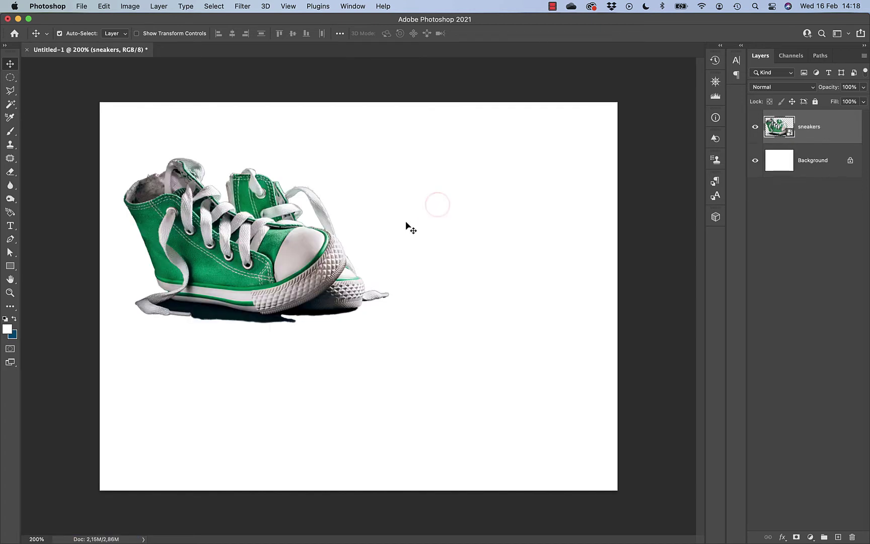
Step: Move the sneakers to the lower right of the canvas, duplicate the layer and place the copy at the upper left
left_click_drag(288, 272, 514, 384)
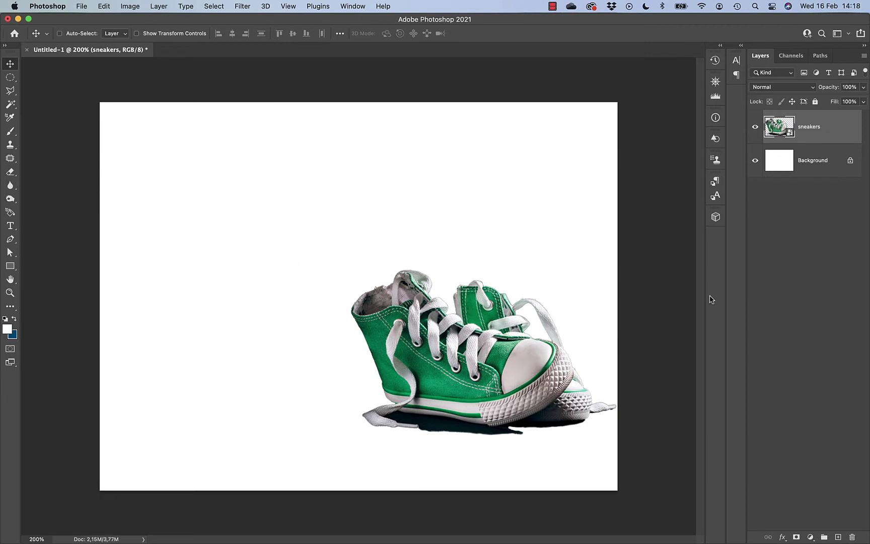
key("super+j")
left_click_drag(491, 398, 255, 245)
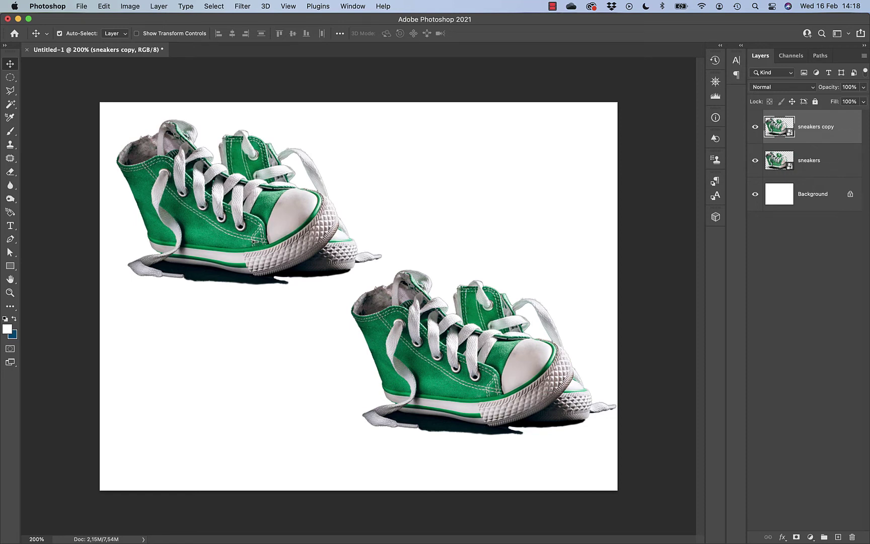
Step: Turn the Hue/Saturation adjustment and smart filters back on inside the sneakers copy's Smart Object, saving and closing its contents
double_click(789, 133)
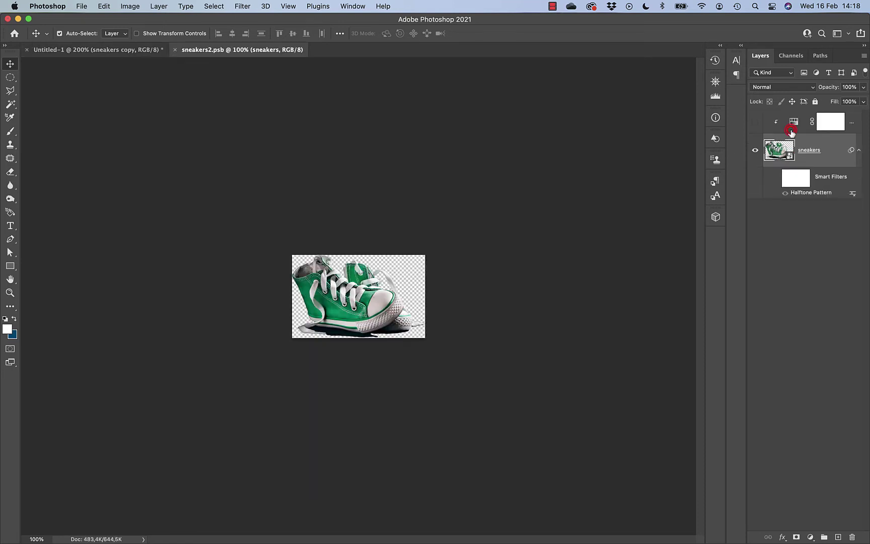
left_click(756, 123)
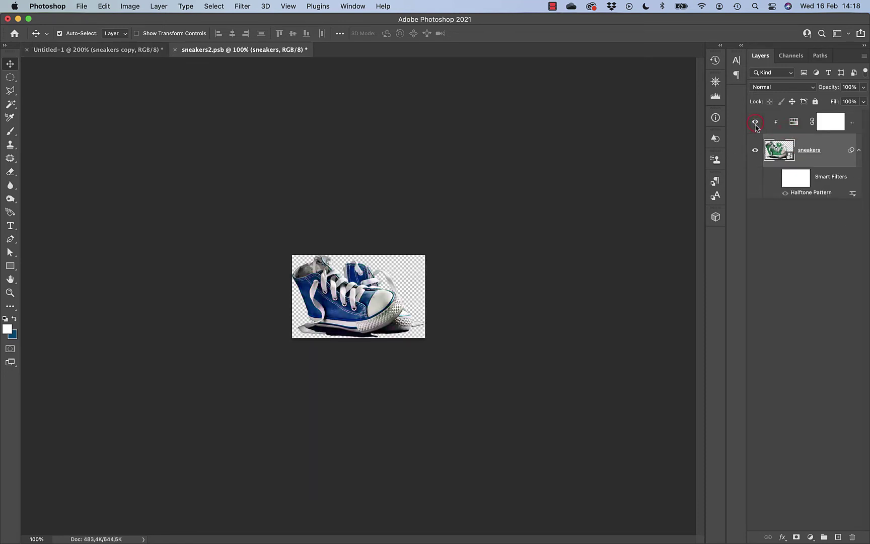
left_click(754, 181)
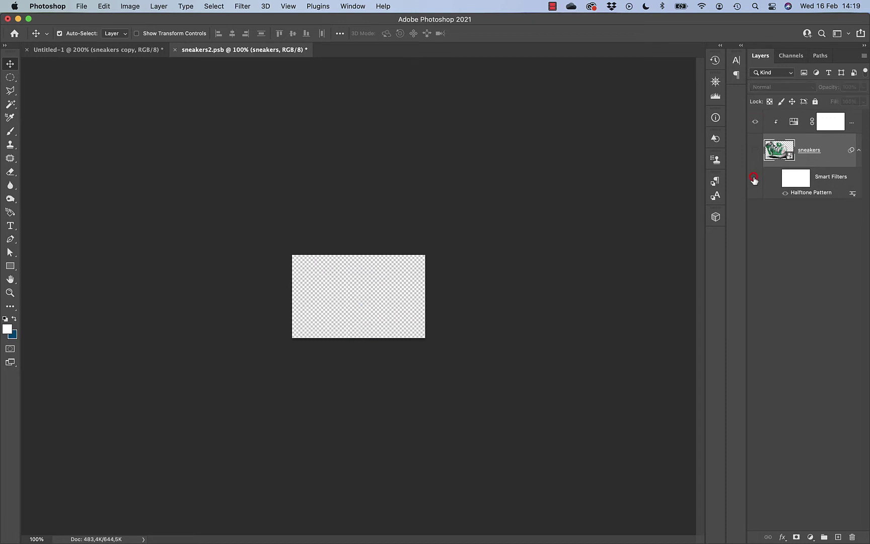
left_click(174, 51)
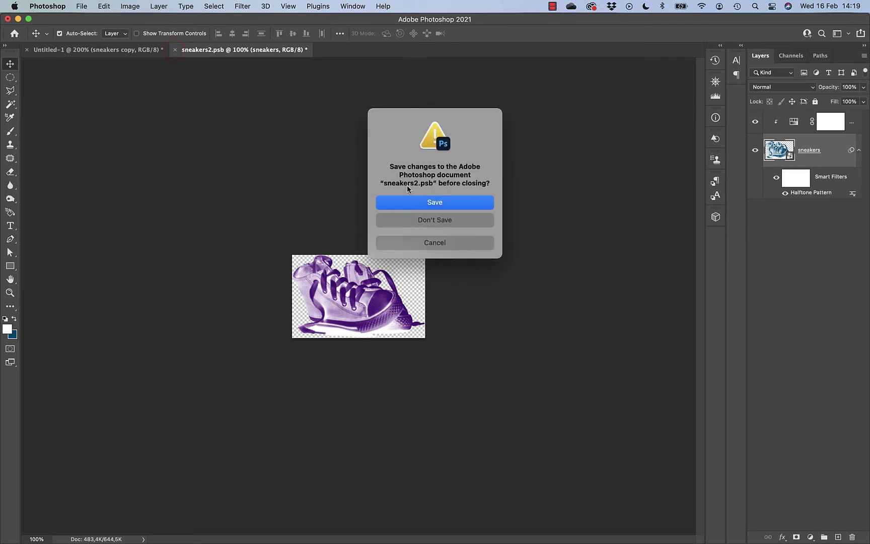
left_click(437, 204)
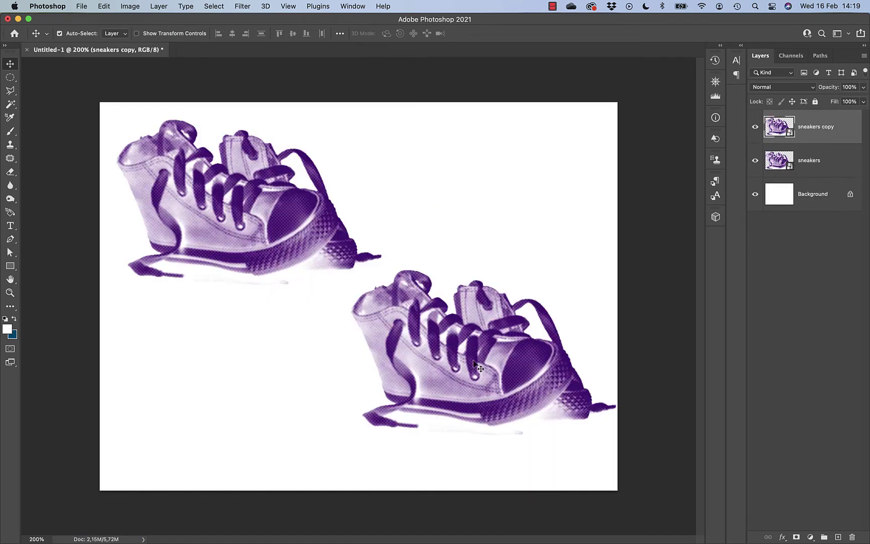
Step: Move the original sneakers slightly down and left, and nudge the sneakers copy slightly up and right
left_click_drag(476, 373, 458, 409)
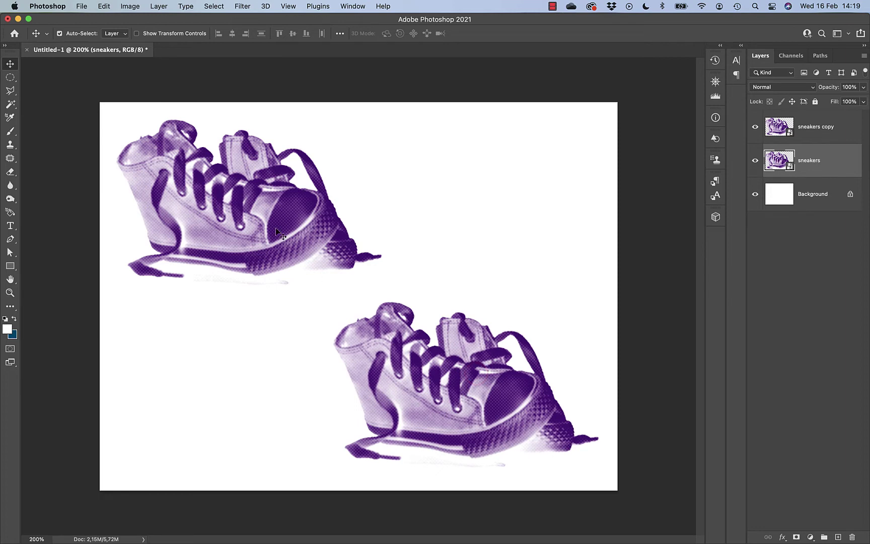
left_click_drag(260, 212, 265, 205)
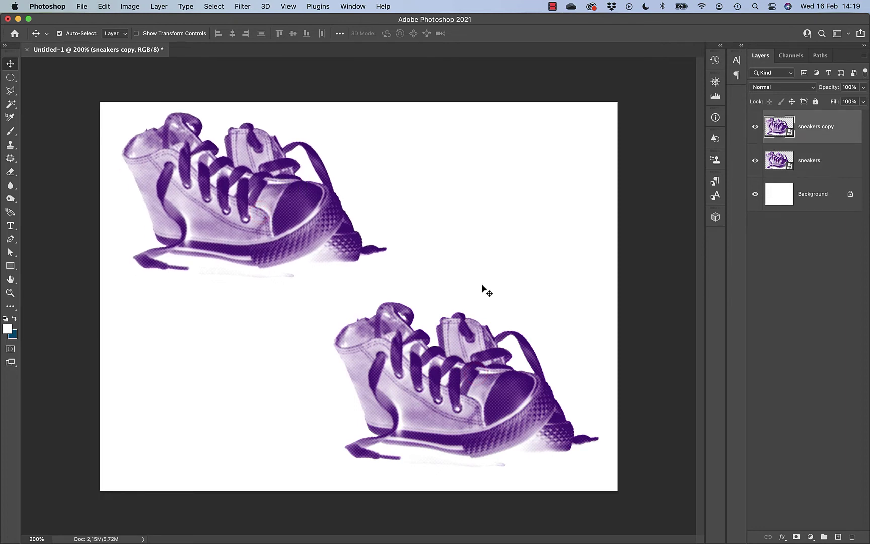
Step: Examine the contents of the original sneakers Smart Object and its nested Smart Object, closing both without changes
double_click(788, 166)
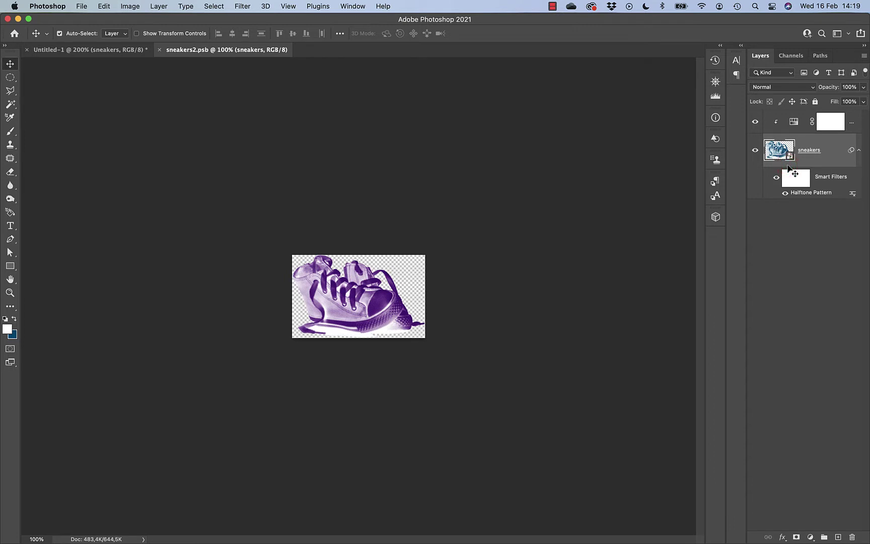
double_click(786, 157)
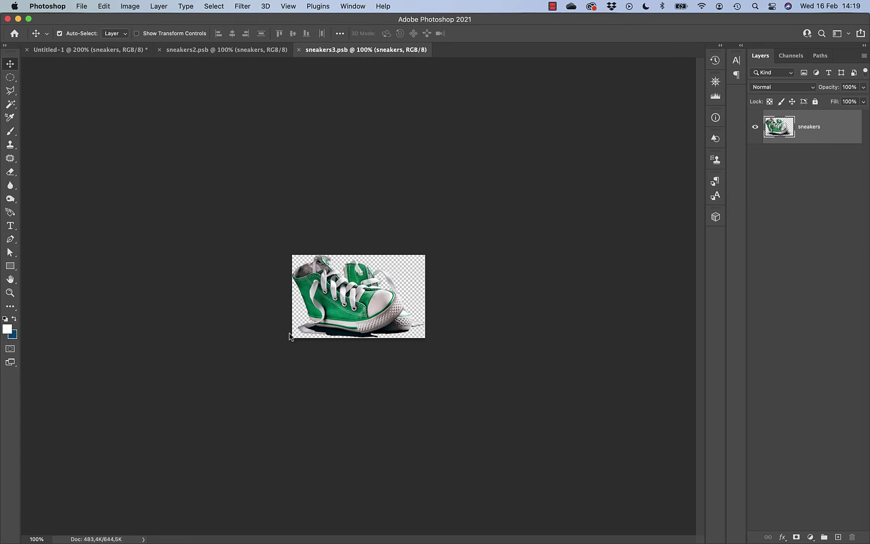
left_click(299, 50)
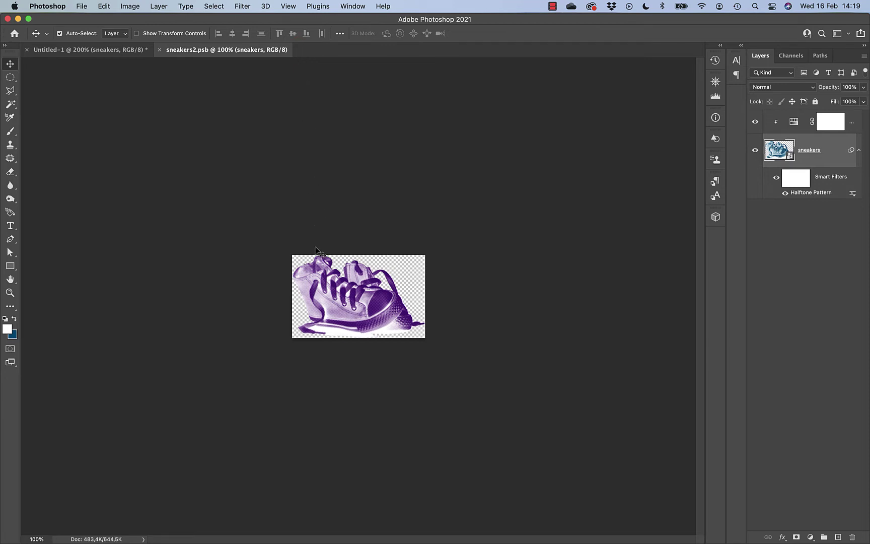
left_click(159, 50)
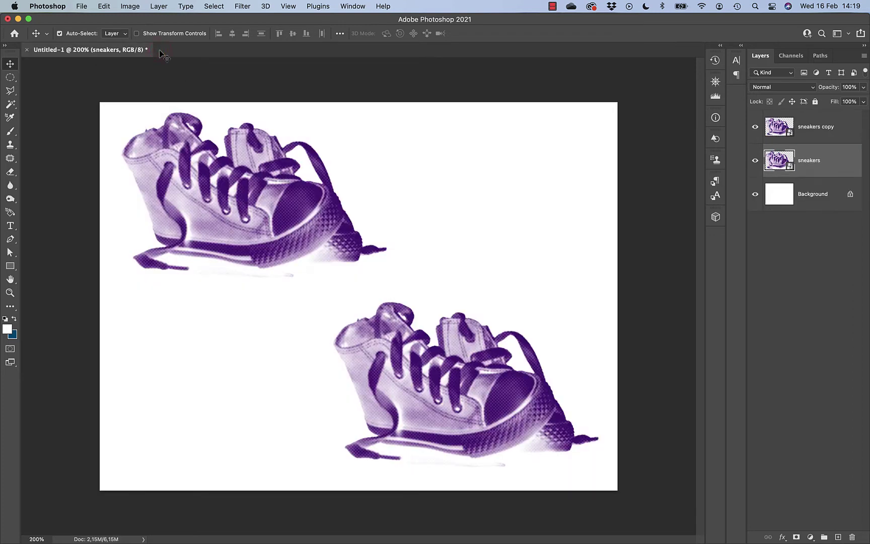
Step: Nudge the original sneakers slightly left and add a Hue/Saturation adjustment clipped to that layer, with the hue set to -98
left_click_drag(504, 405, 490, 407)
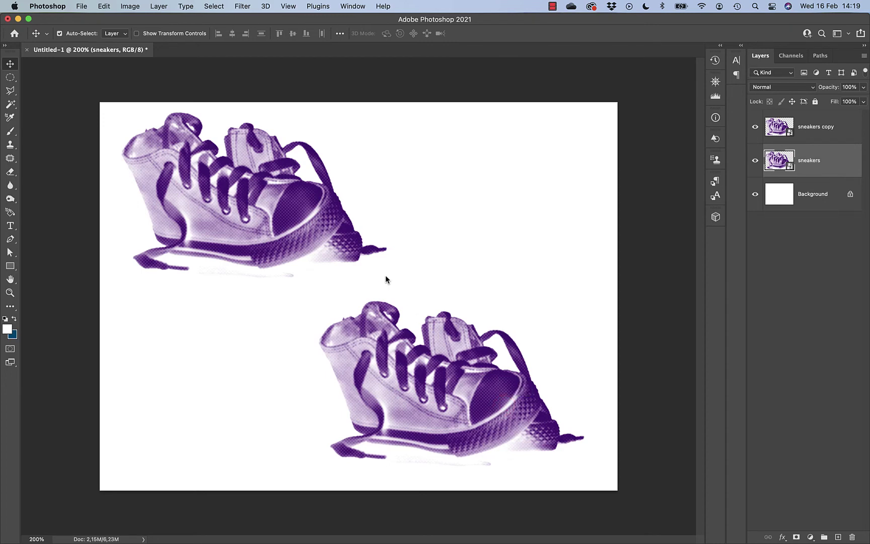
left_click(159, 6)
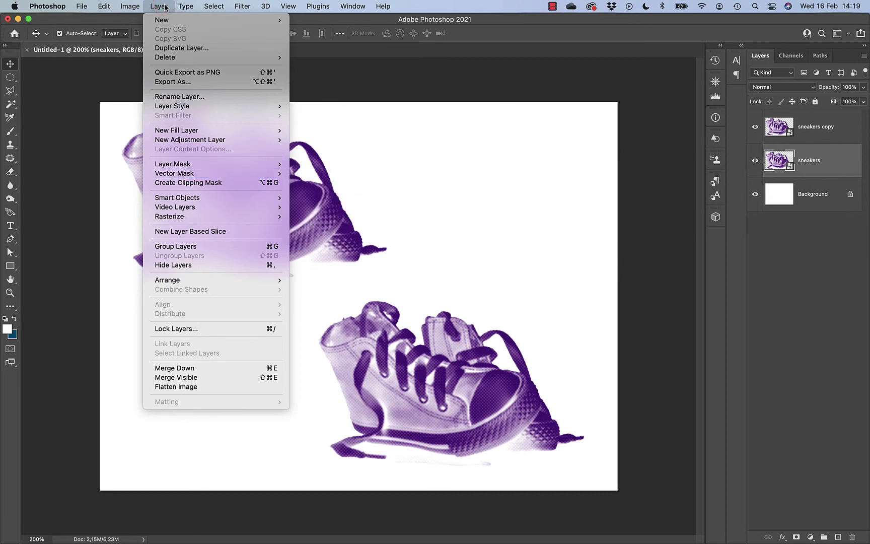
key("Down")
key("Down")
key("Down")
key("Down")
key("Down")
key("Down")
key("Down")
key("Down")
key("Down")
key("Right")
mouse_move(282, 140)
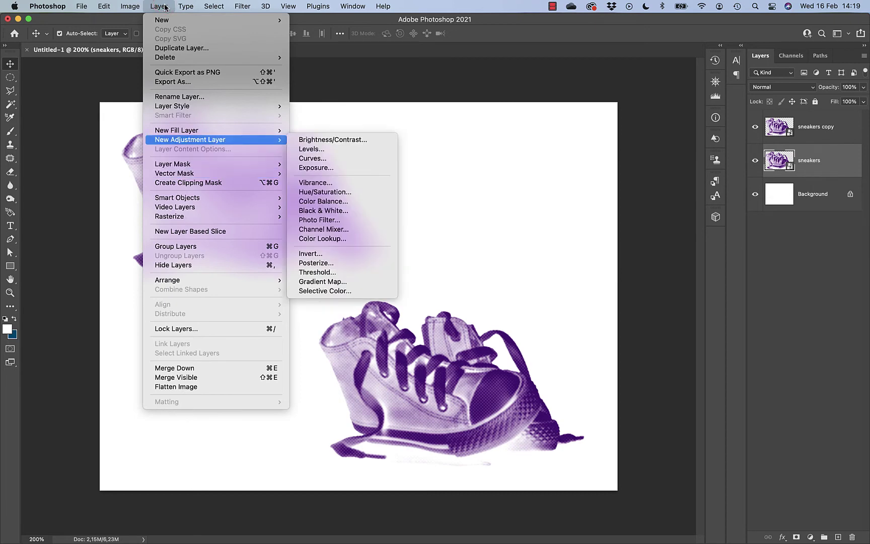
left_click(327, 192)
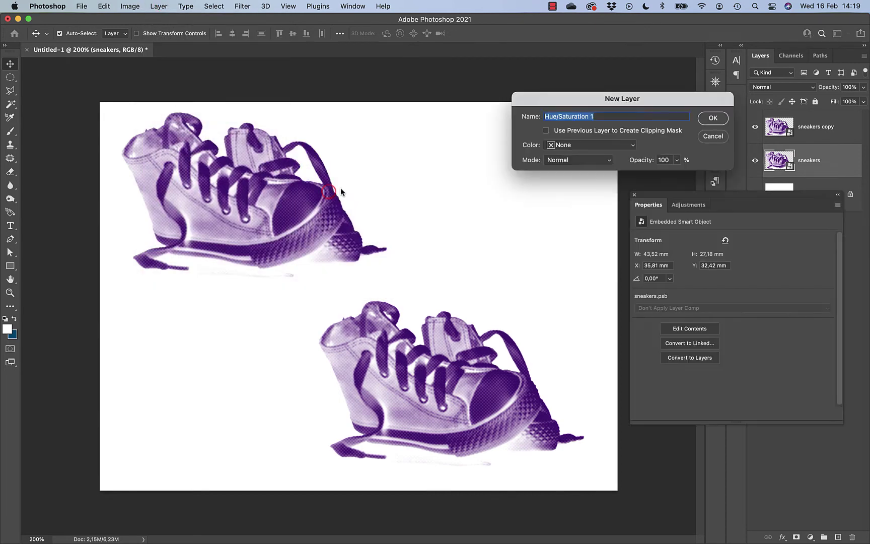
left_click(546, 131)
left_click(710, 118)
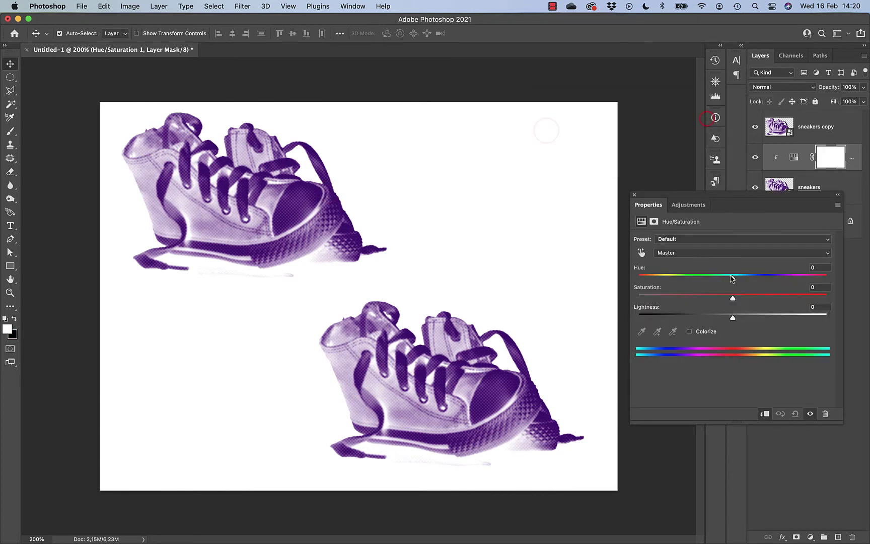
left_click_drag(732, 278, 670, 278)
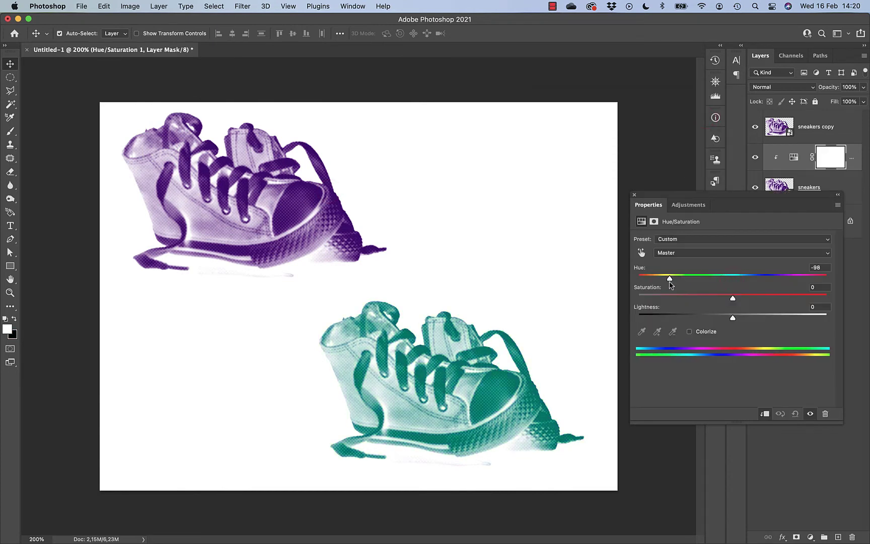
left_click(634, 196)
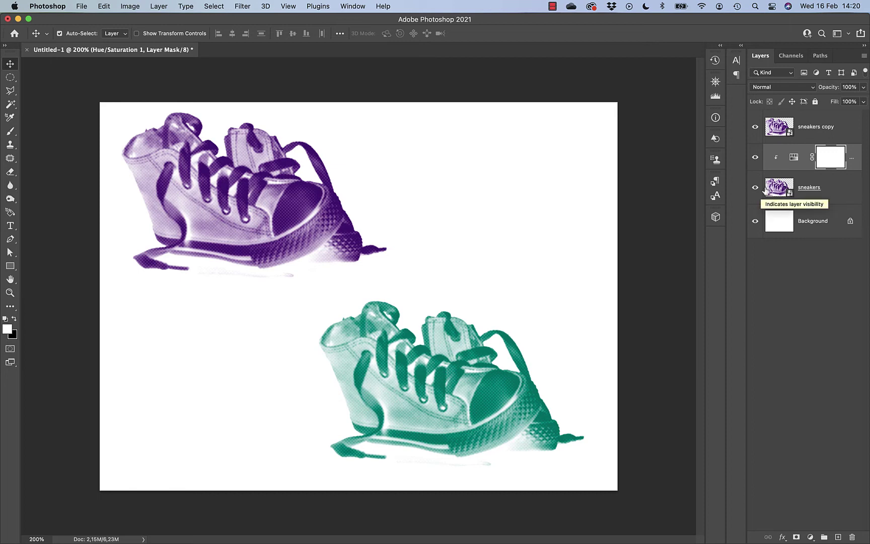
Step: Hide the inner Hue/Saturation adjustment and smart filters in the original sneakers Smart Object, then save and close its contents
left_click(756, 189)
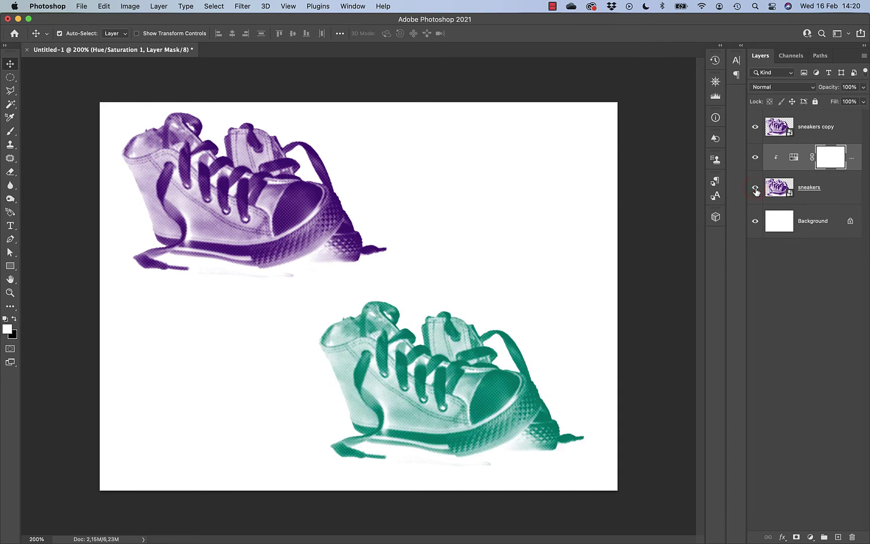
double_click(789, 195)
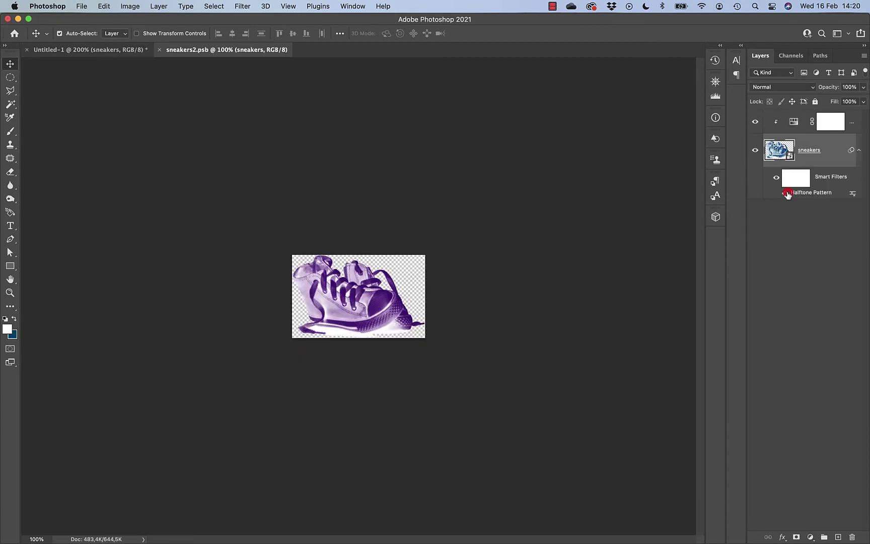
left_click(755, 123)
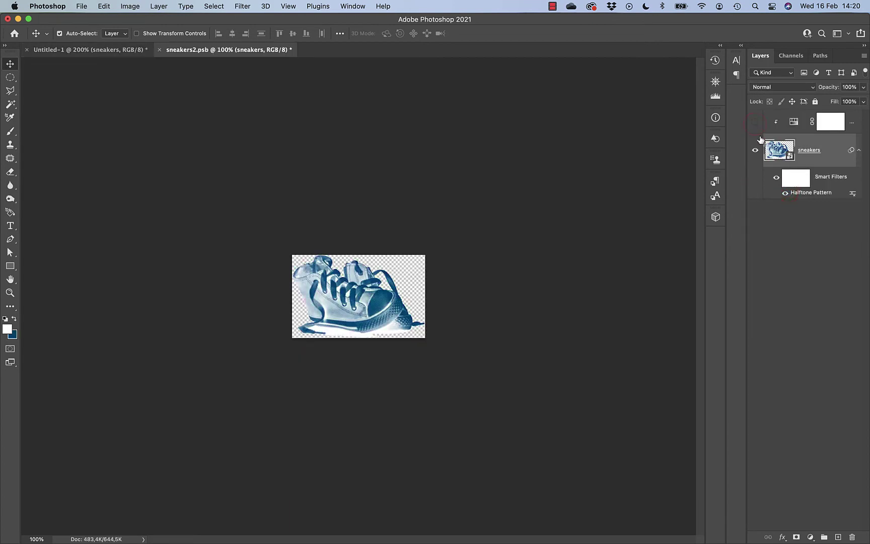
left_click(777, 177)
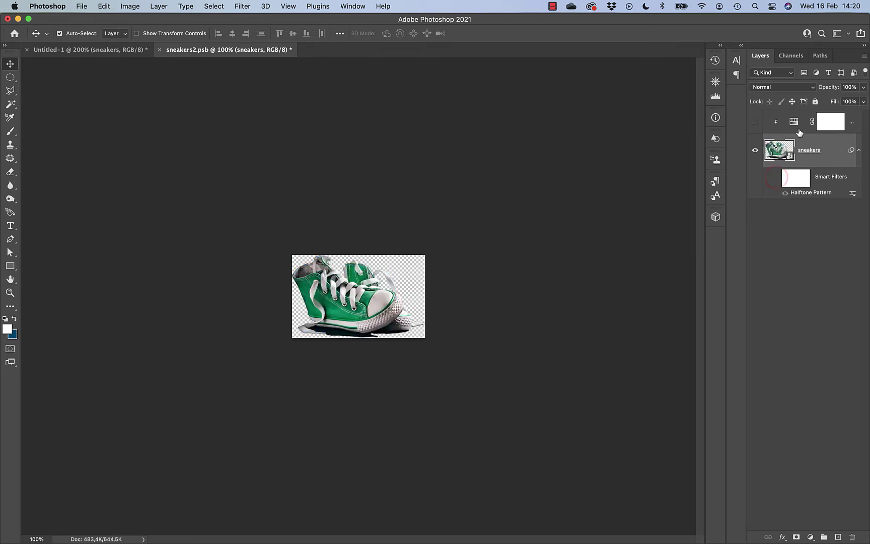
left_click(159, 49)
left_click(436, 203)
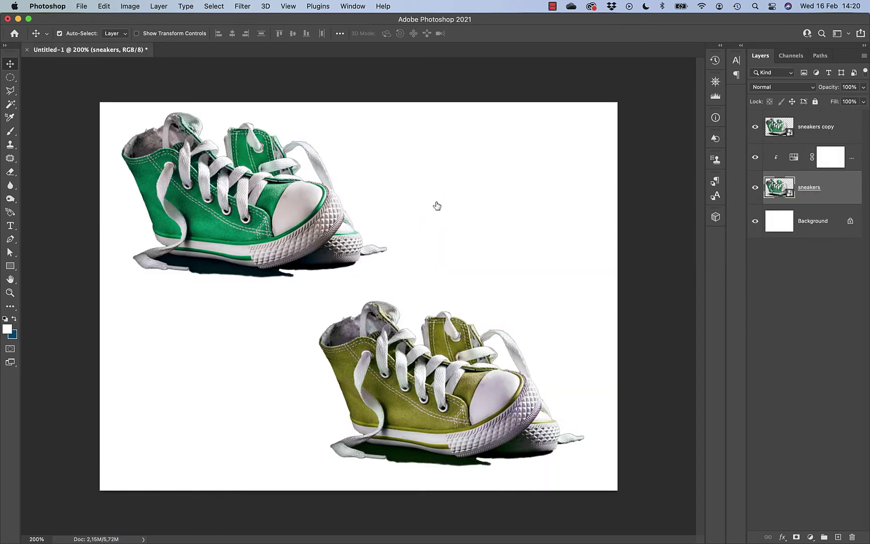
Step: Re-enable the inner Hue/Saturation adjustment and Halftone Pattern smart filter in the original sneakers Smart Object, saving and closing its contents
left_click(760, 157)
double_click(790, 197)
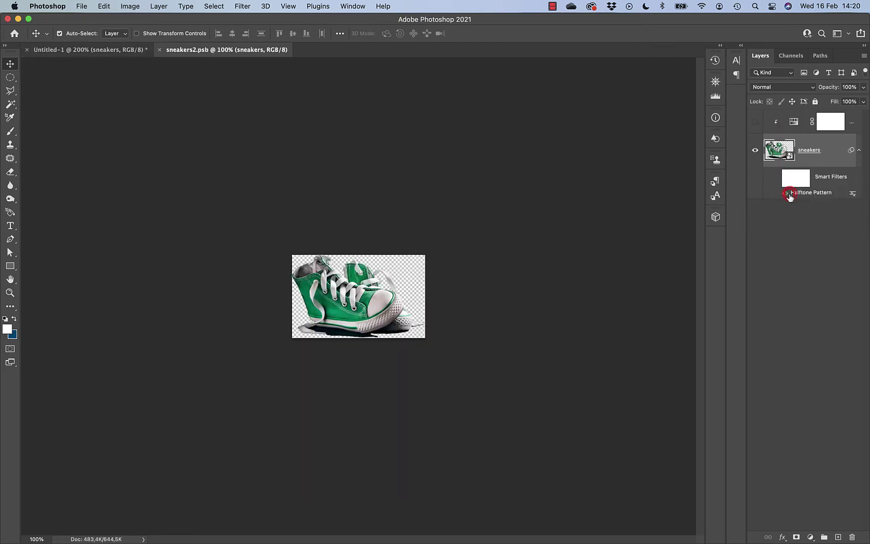
left_click(755, 123)
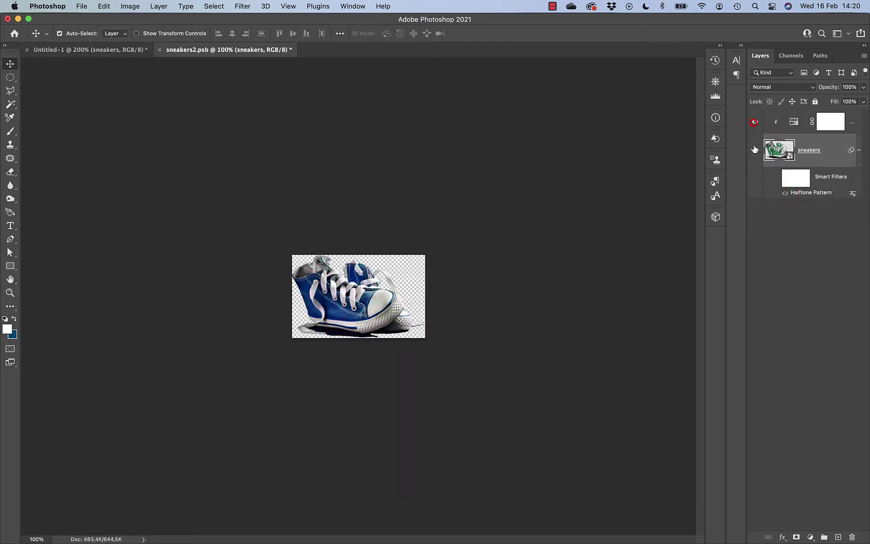
left_click(784, 193)
left_click(159, 49)
left_click(435, 203)
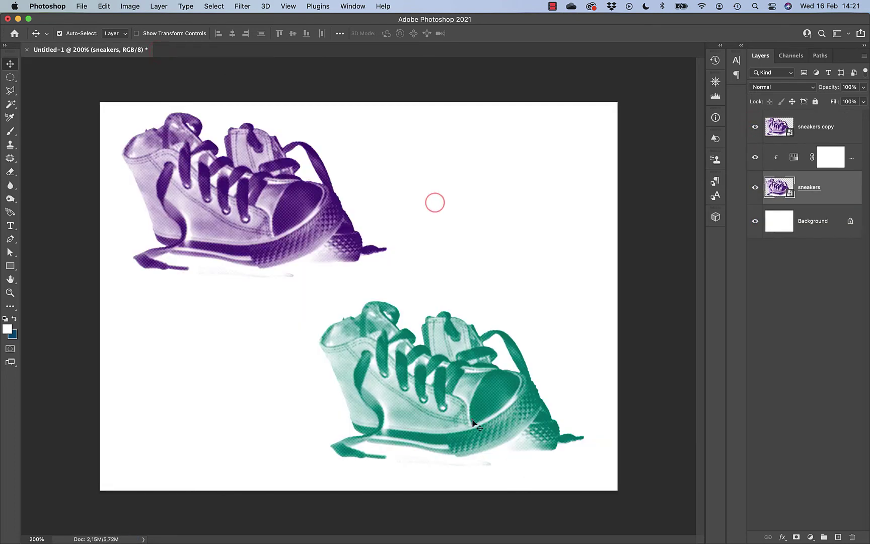
Step: Move the green sneakers to the lower left, then duplicate the sneakers copy layer and place the duplicate at the upper right
left_click_drag(472, 418, 288, 420)
left_click(826, 129)
key("cmd+j")
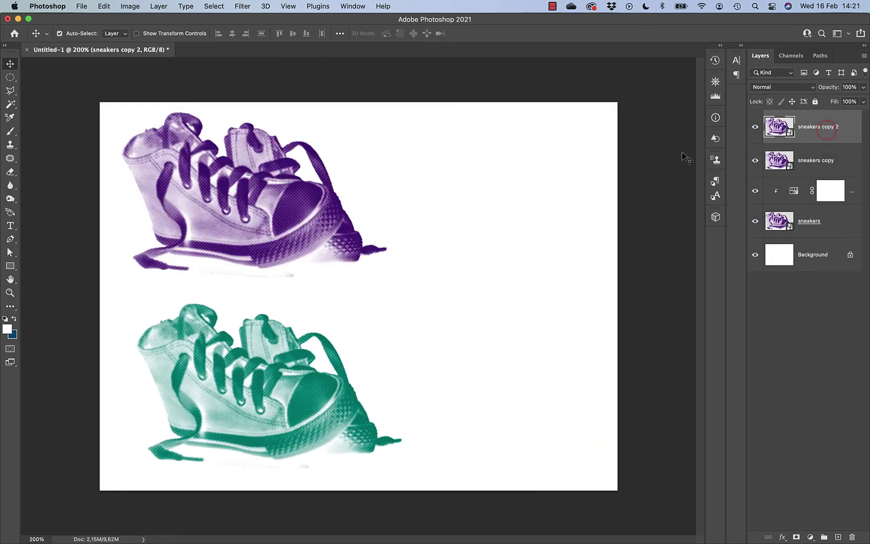
left_click_drag(320, 206, 554, 217)
Step: Nudge all three pairs of sneakers slightly left on the canvas
left_click_drag(317, 227, 302, 220)
left_click_drag(246, 398, 232, 398)
left_click_drag(496, 229, 482, 230)
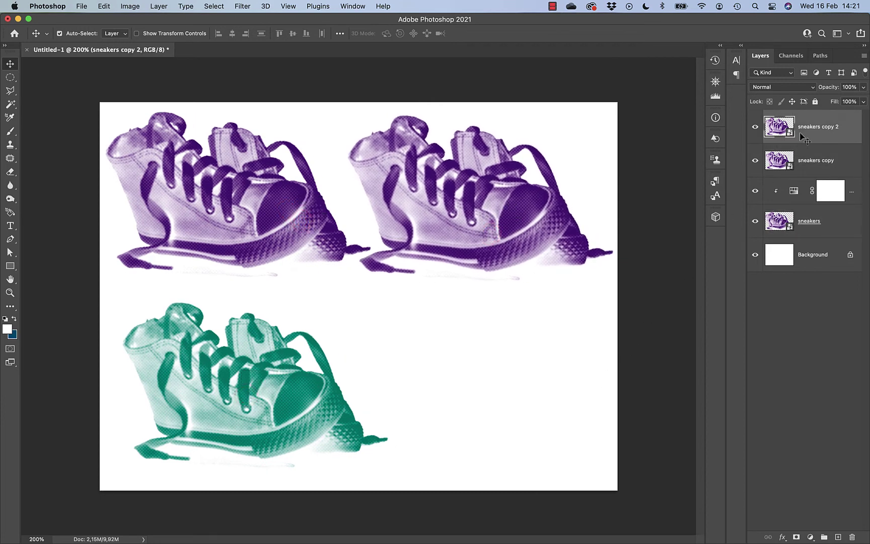
Step: Add a reversed linear Gradient Overlay in Linear Light at 36% opacity to sneakers copy 2, and check it by toggling its effects
left_click(782, 537)
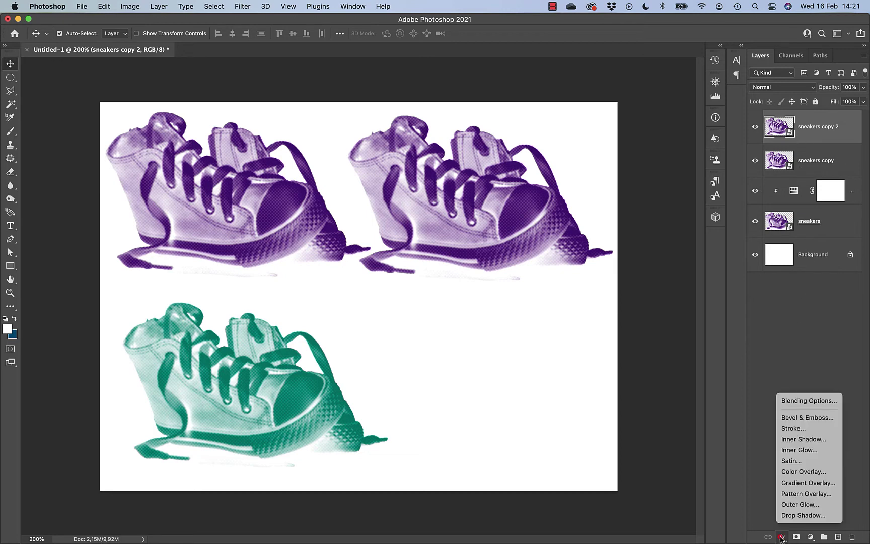
left_click(800, 482)
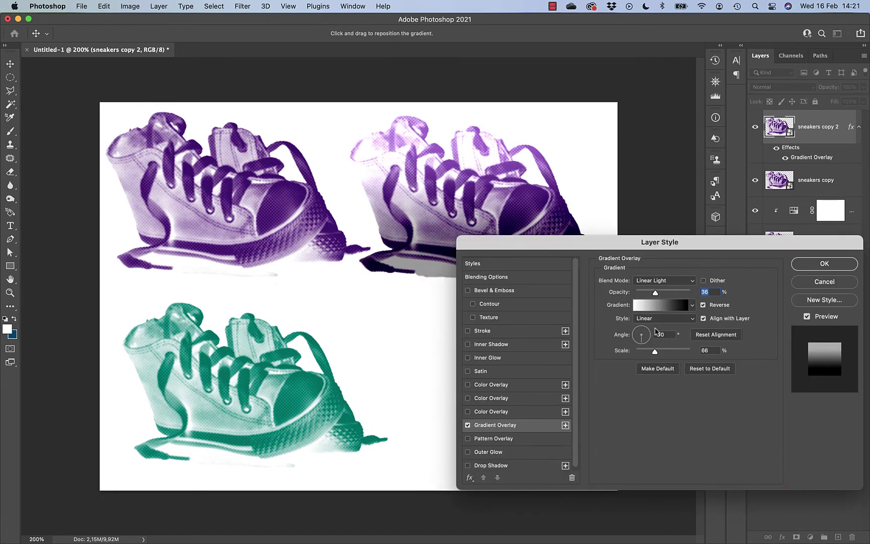
left_click_drag(579, 244, 574, 236)
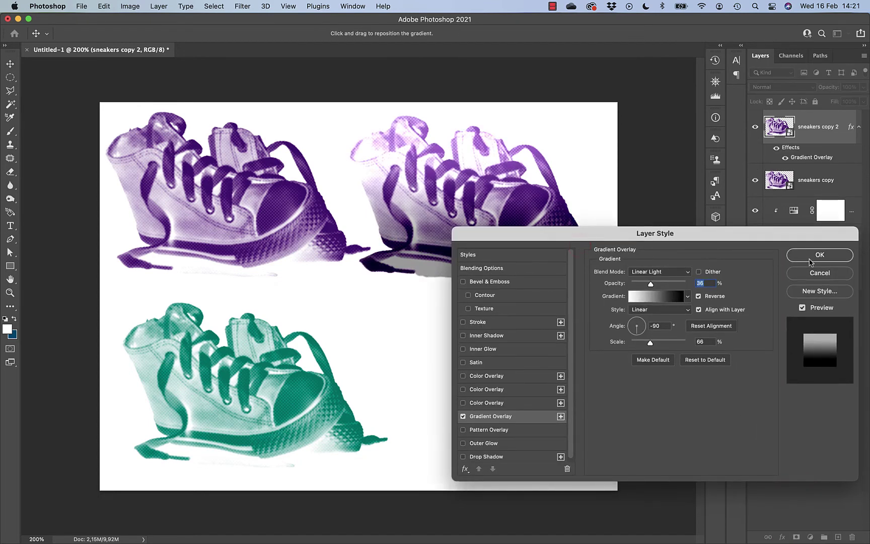
left_click(809, 258)
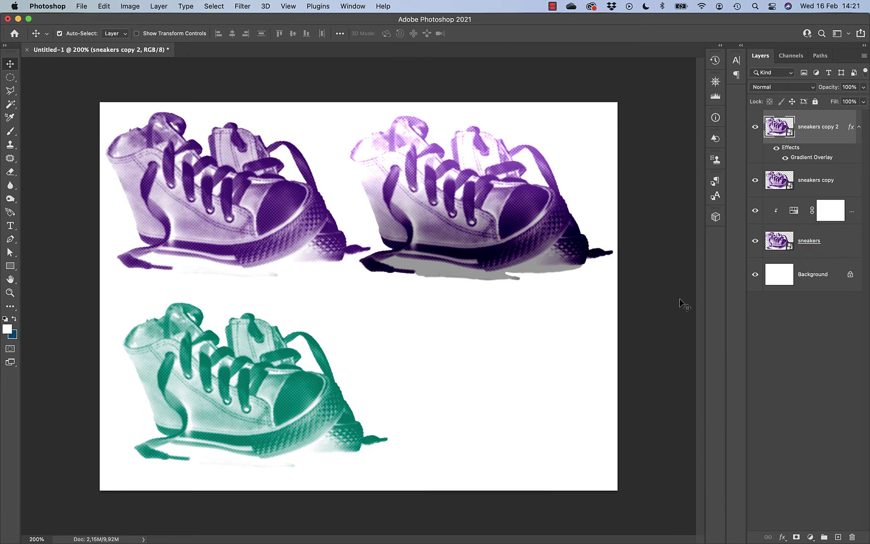
left_click(776, 147)
left_click(776, 148)
Step: Duplicate the sneakers copy layer into the lower-right space of the canvas and apply a 2.1-pixel Gaussian Blur smart filter to it
left_click_drag(536, 226, 546, 420)
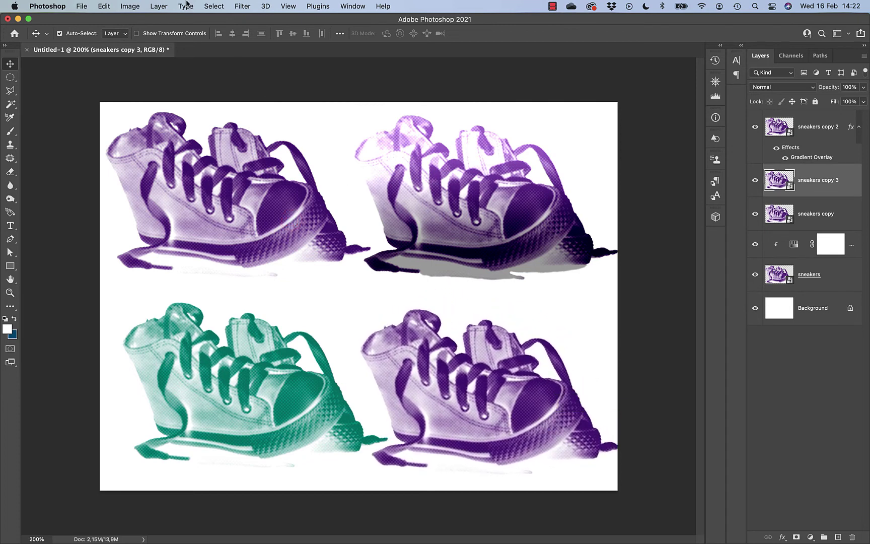
left_click(242, 7)
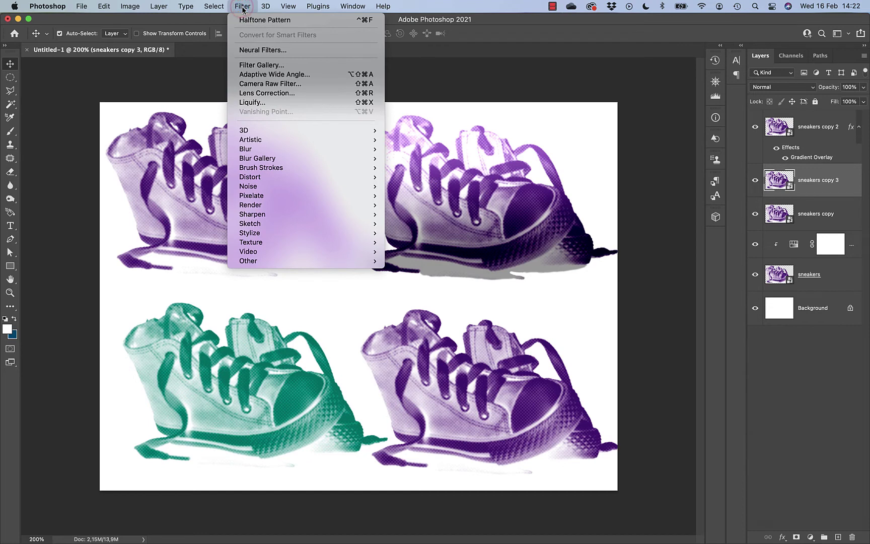
mouse_move(269, 206)
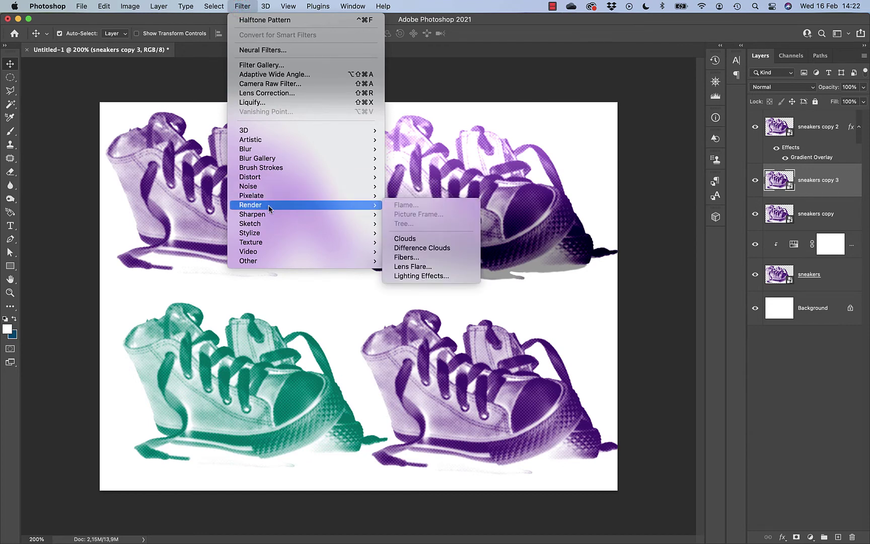
key("Up")
key("Up")
key("Up")
key("Up")
key("Up")
key("Up")
key("Right")
key("Down")
key("Down")
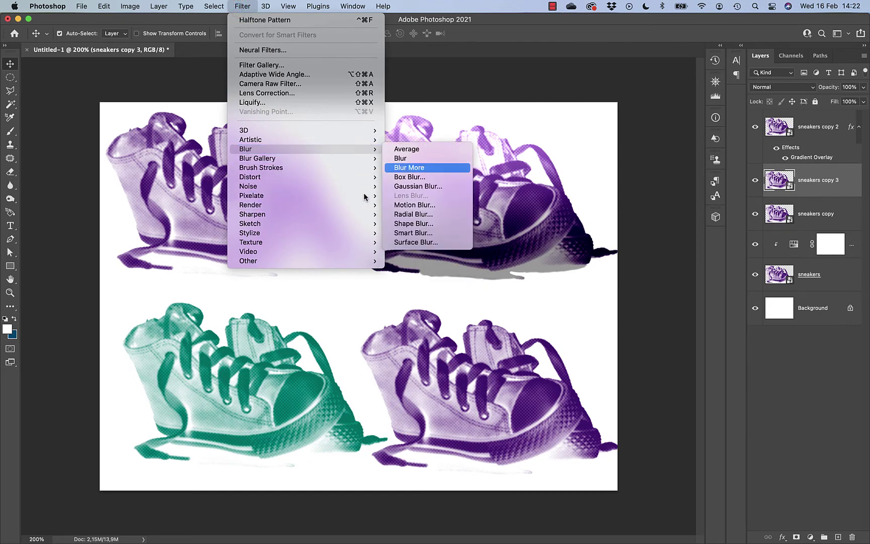
left_click(422, 187)
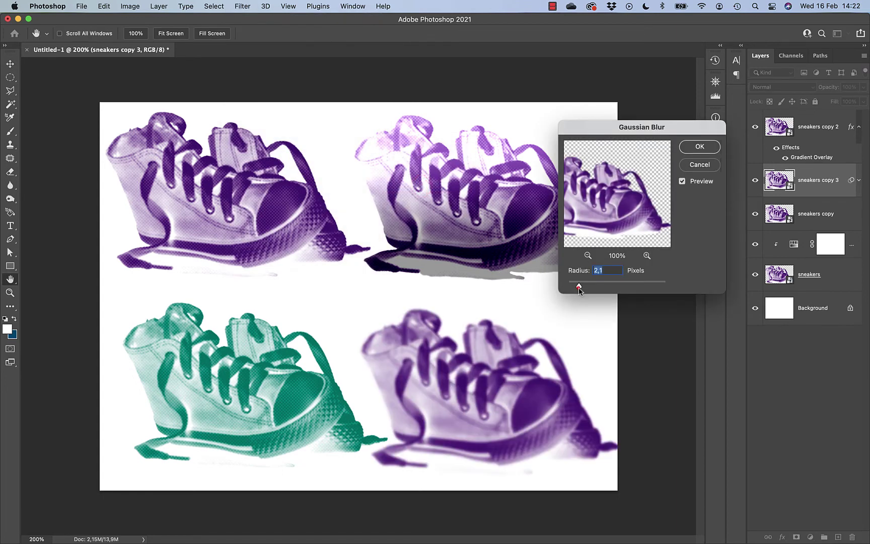
left_click(693, 148)
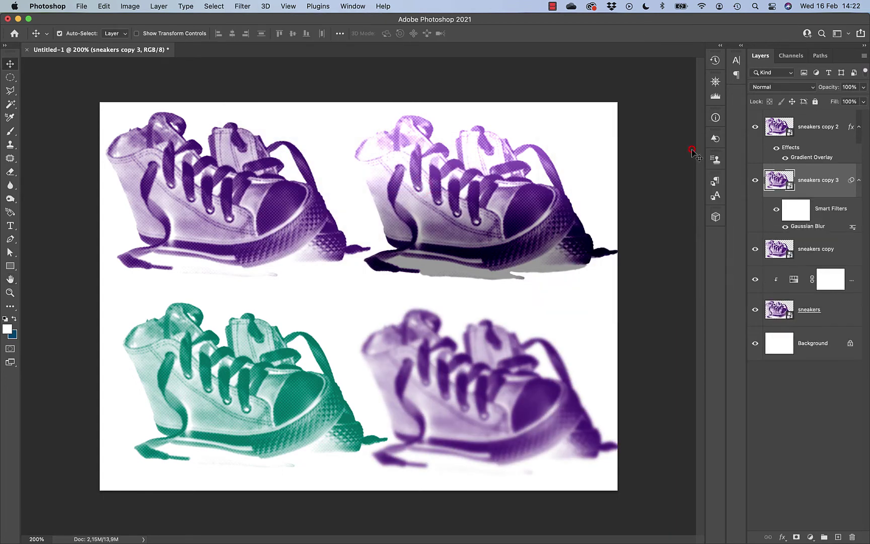
Step: Move the green sneakers slightly left and down, and nudge the two upper pairs to even out the layout
mouse_move(265, 401)
left_mouse_down()
mouse_move(244, 400)
mouse_move(255, 410)
left_mouse_up()
left_click_drag(251, 217, 252, 219)
mouse_move(496, 199)
left_mouse_down()
mouse_move(493, 190)
mouse_move(497, 200)
left_mouse_up()
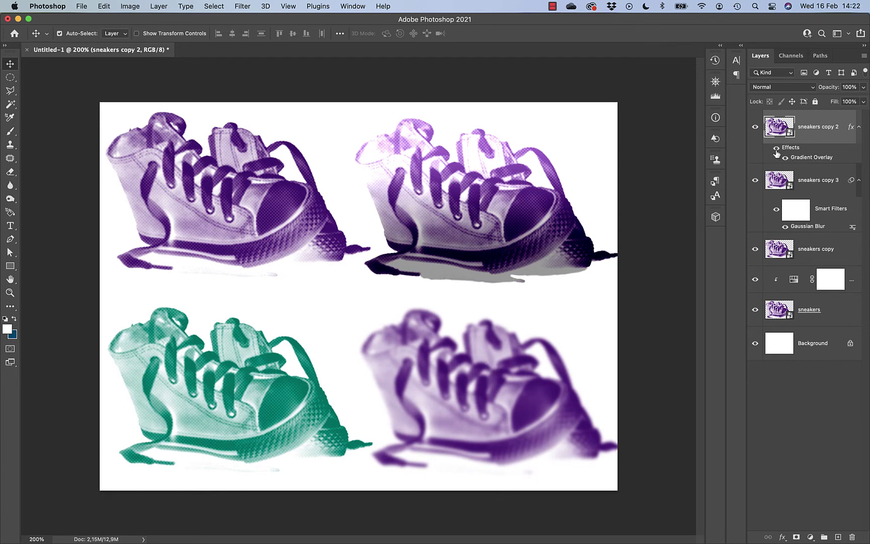
Step: Open the contents of the sneakers copy Smart Object, hide the inner adjustment and smart filters, and save and close it
left_click(778, 178)
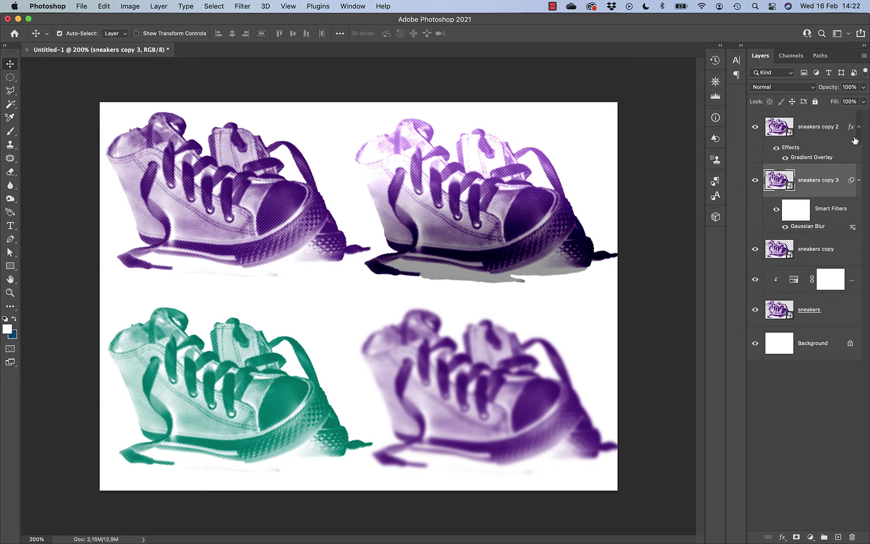
double_click(792, 256)
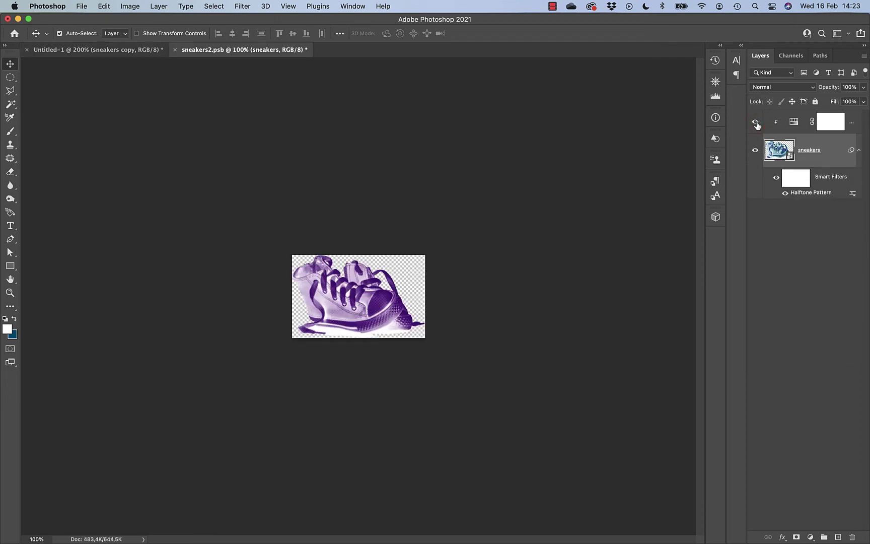
left_click(756, 122)
left_click(777, 177)
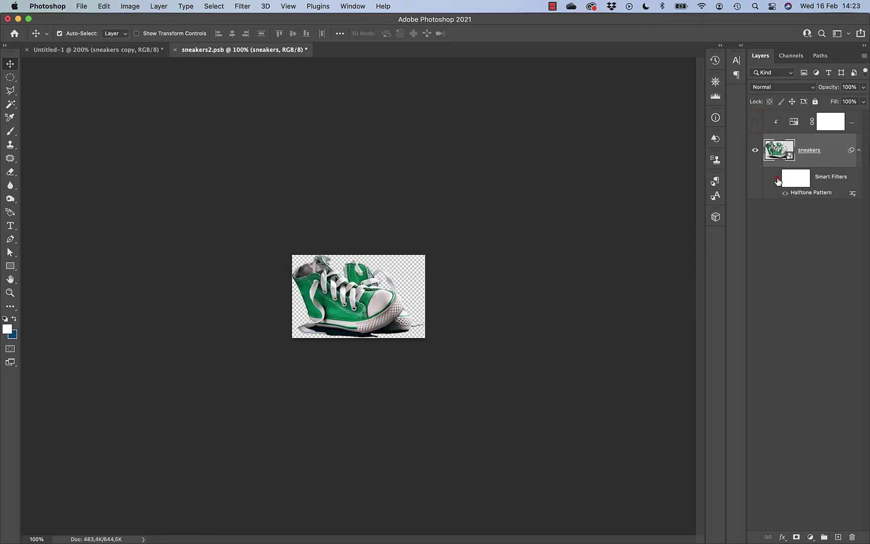
left_click(175, 50)
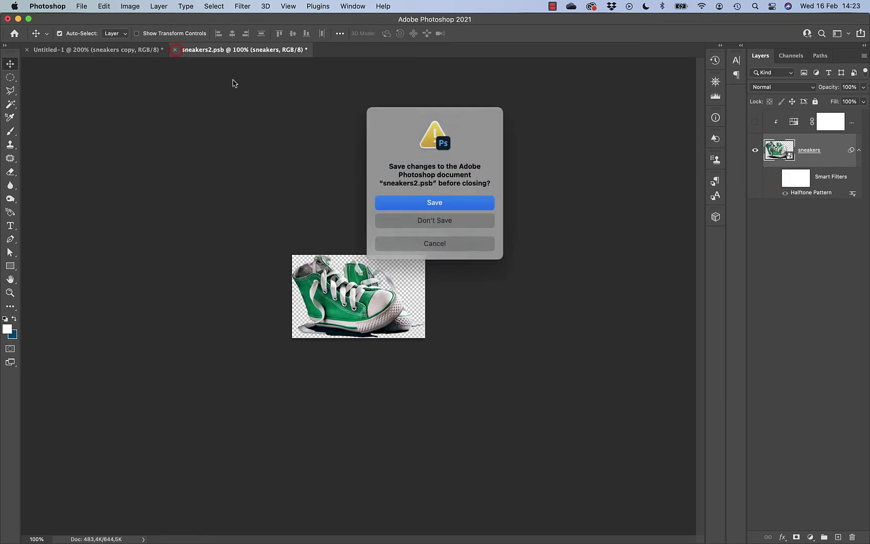
left_click(477, 203)
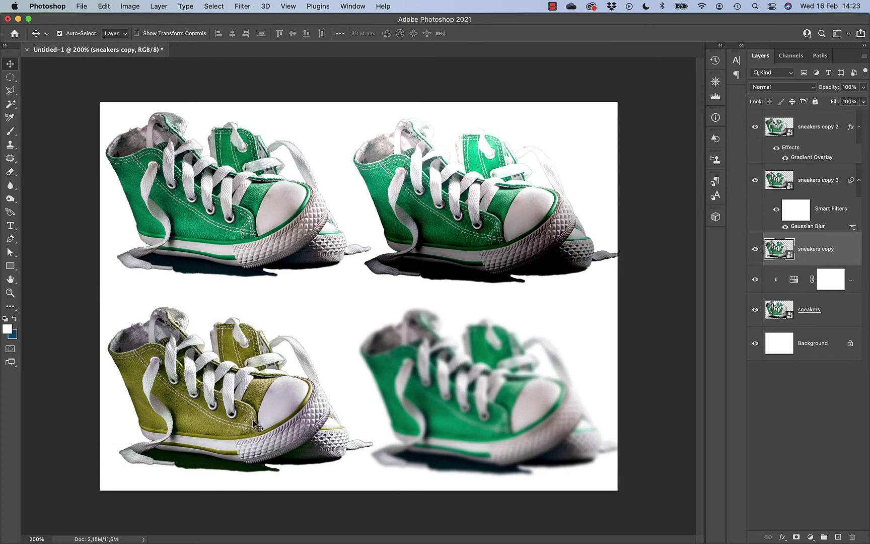
Step: Toggle the clipped adjustment, Gaussian Blur and Gradient Overlay to compare the sneakers, leaving the adjustment and blur hidden
left_click(754, 280)
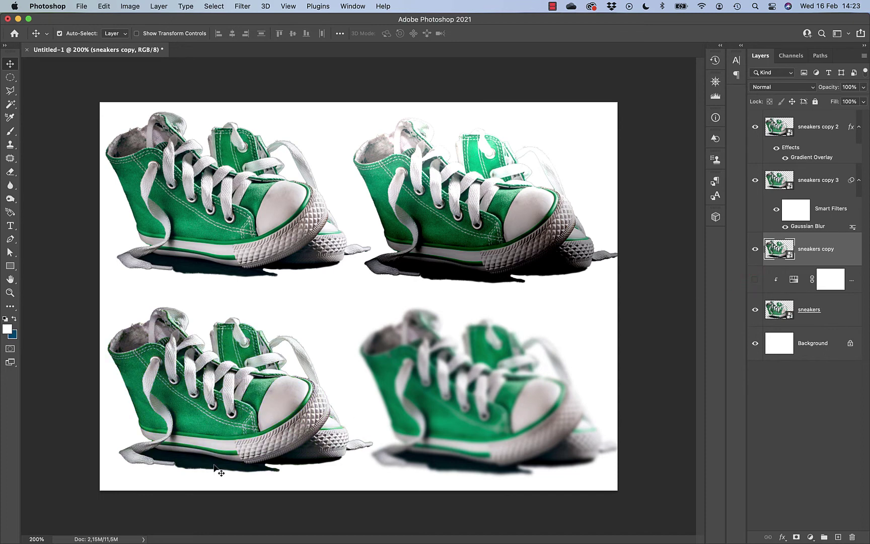
left_click(755, 280)
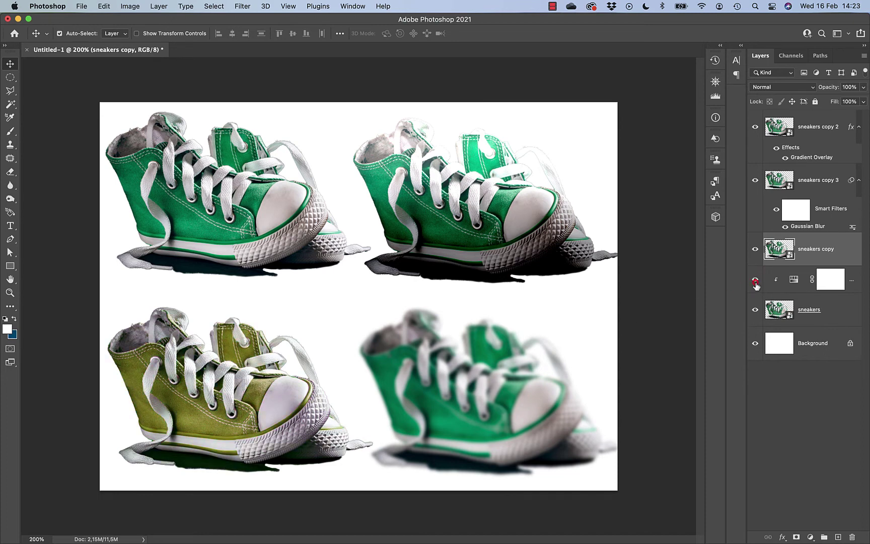
left_click(785, 228)
left_click(785, 228)
left_click(786, 227)
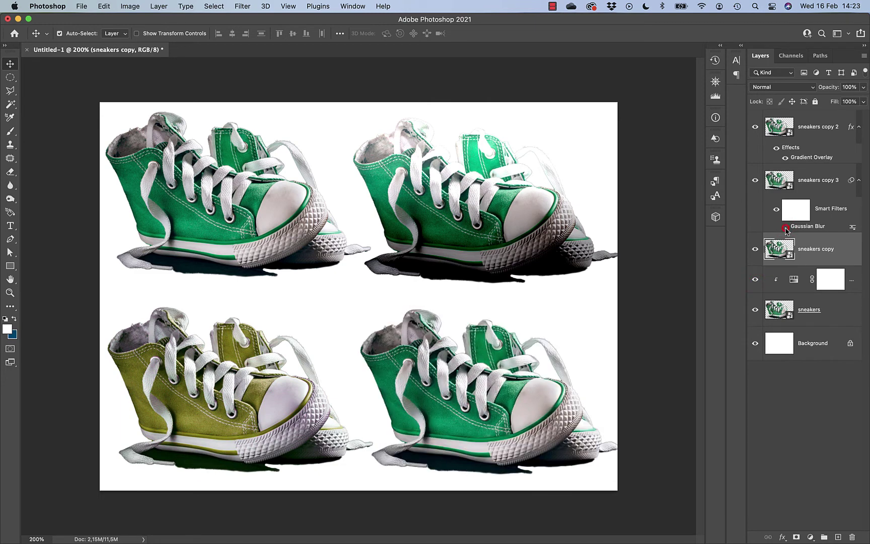
left_click(784, 159)
left_click(784, 159)
left_click(755, 279)
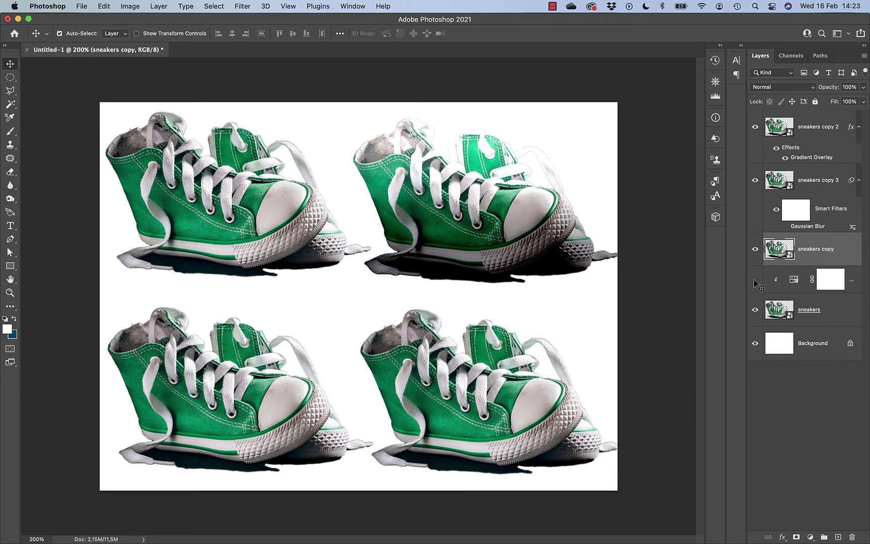
Step: Open the original sneakers Smart Object, re-enable its inner Halftone Pattern smart filter, and save and close the contents
double_click(790, 317)
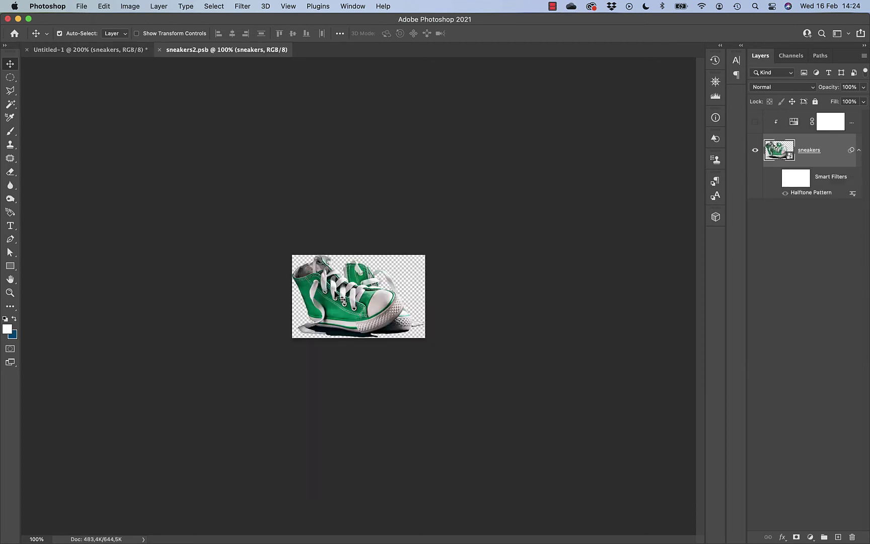
left_click(785, 194)
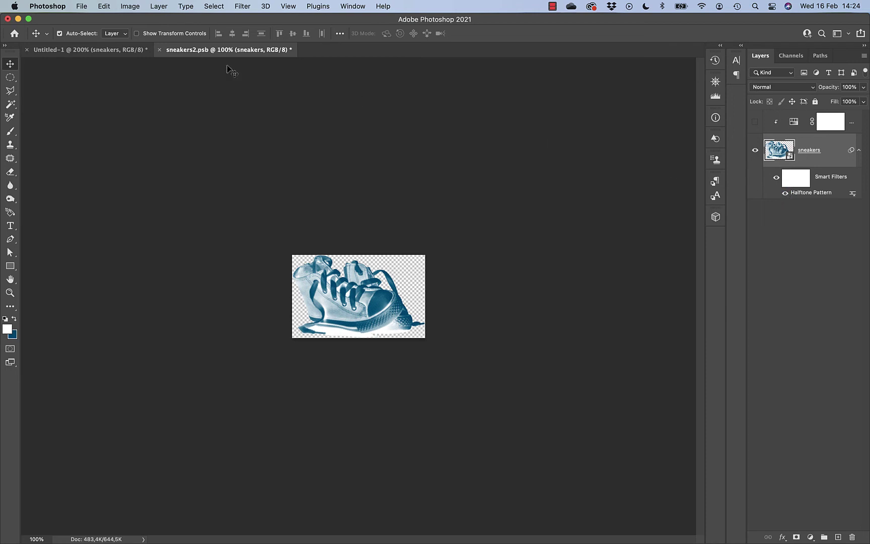
left_click(159, 50)
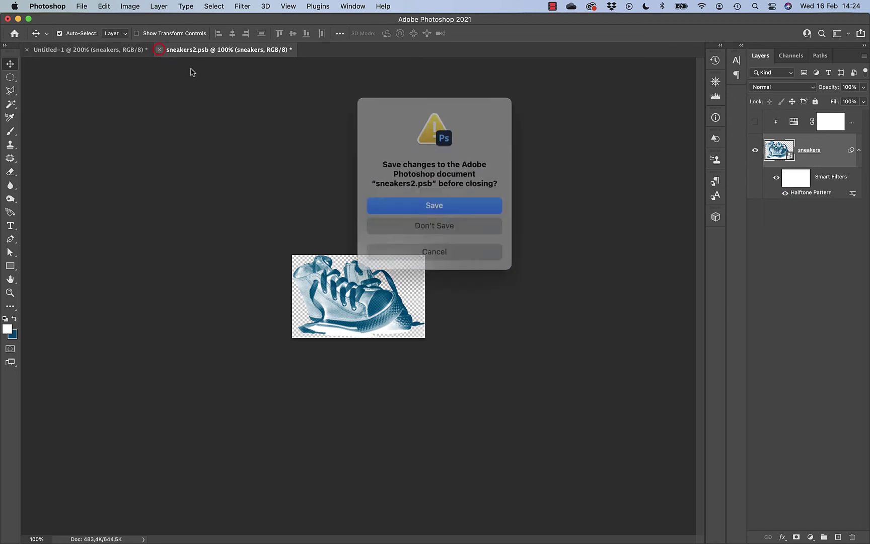
left_click(416, 206)
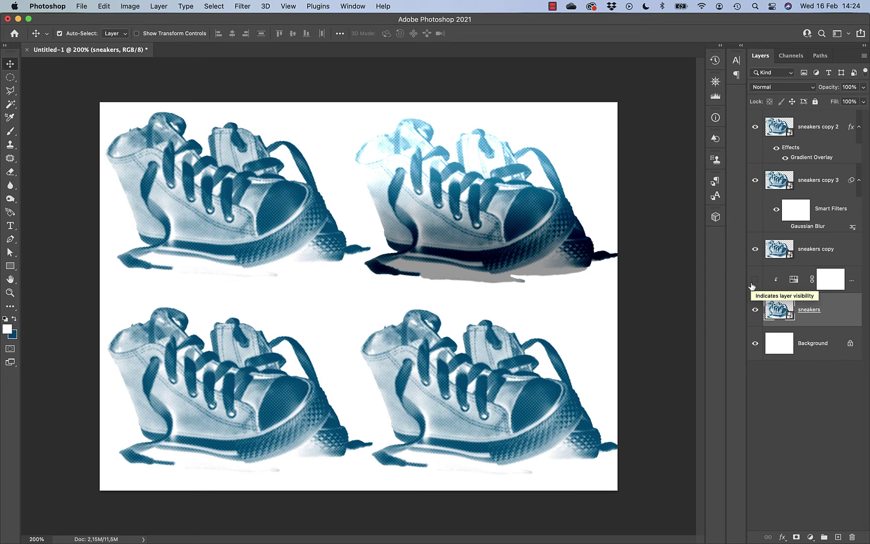
Step: Hide the effects on sneakers copy 2, then re-enable the clipped adjustment, the Gaussian Blur and the Gradient Overlay
left_click(776, 181)
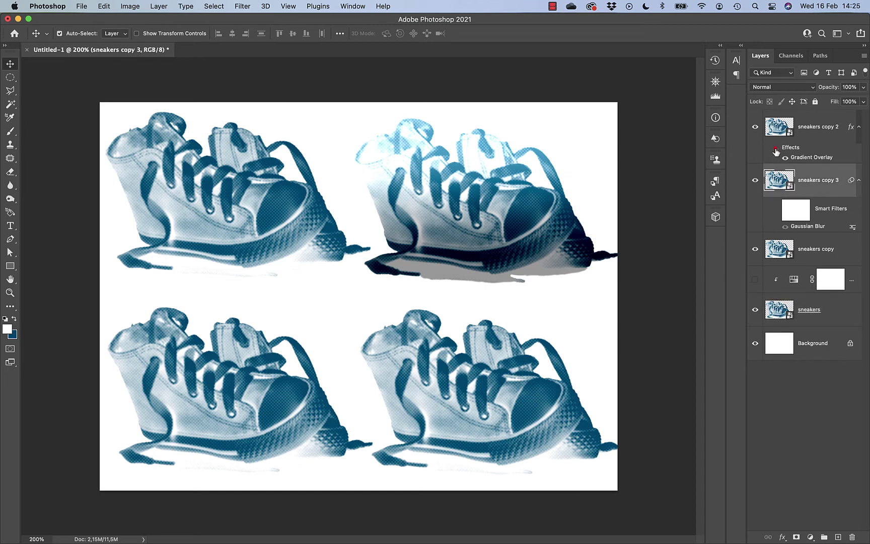
left_click(776, 148)
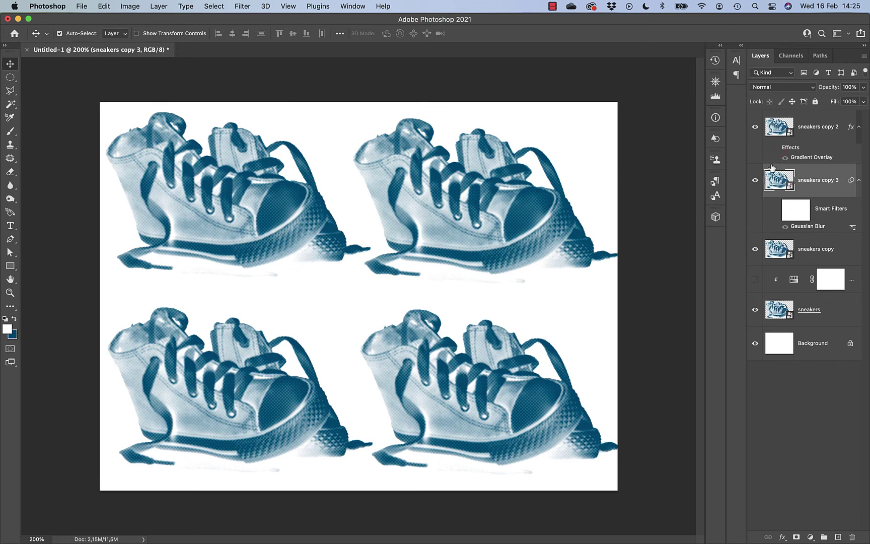
left_click(755, 280)
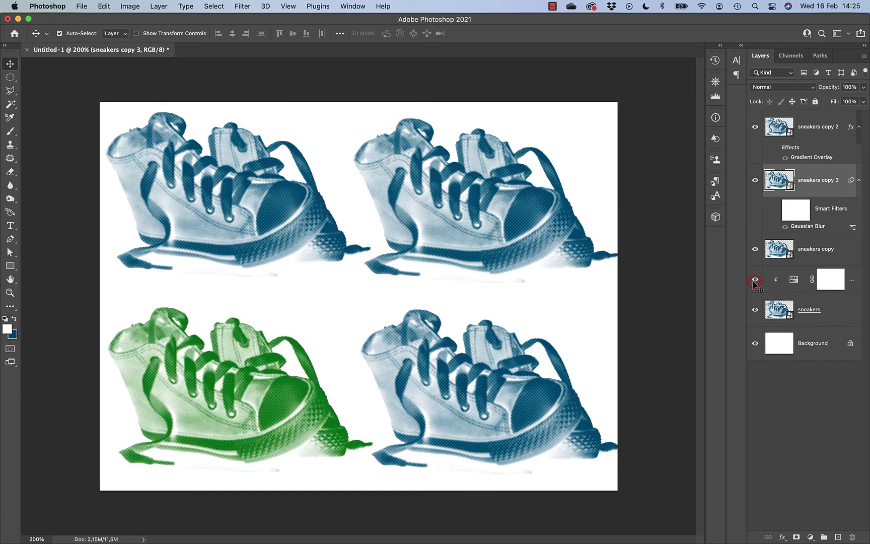
left_click(784, 226)
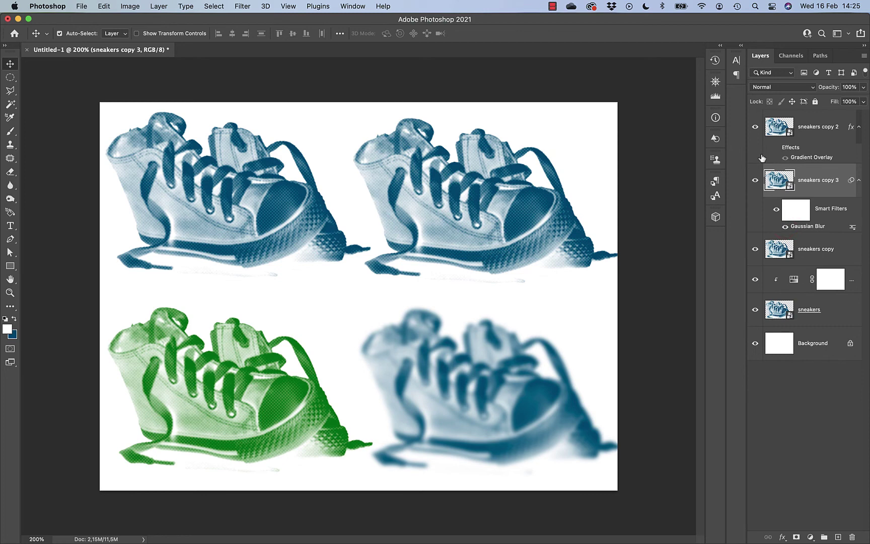
left_click(785, 158)
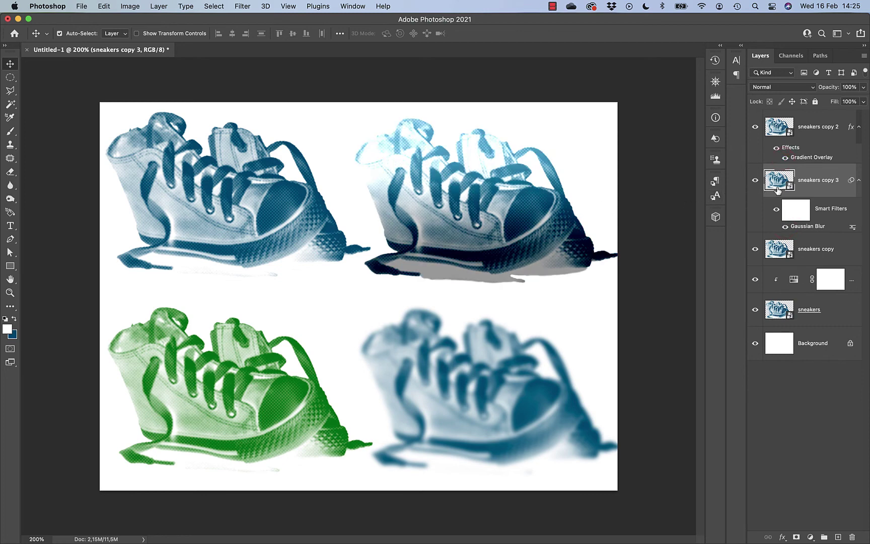
Step: Open the contents of the sneakers copy 3 Smart Object and toggle its inner smart filters off and back on
double_click(790, 185)
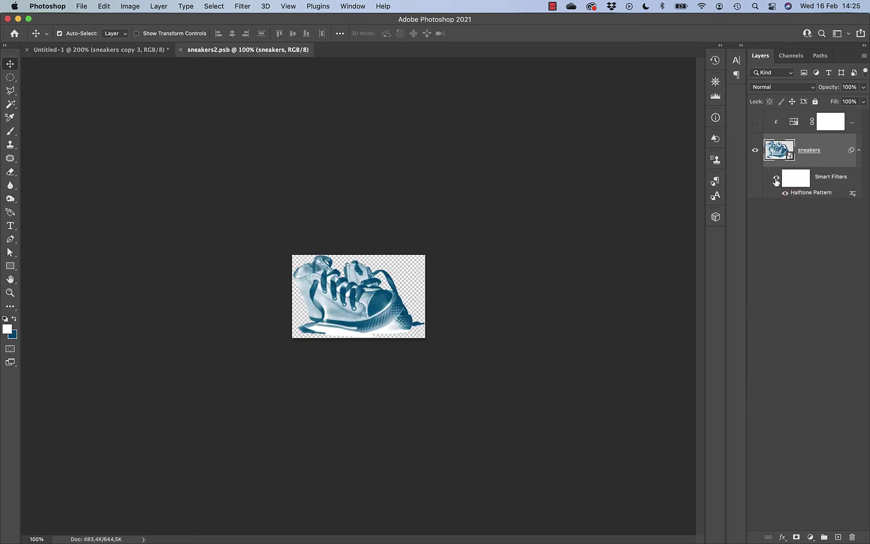
left_click(776, 179)
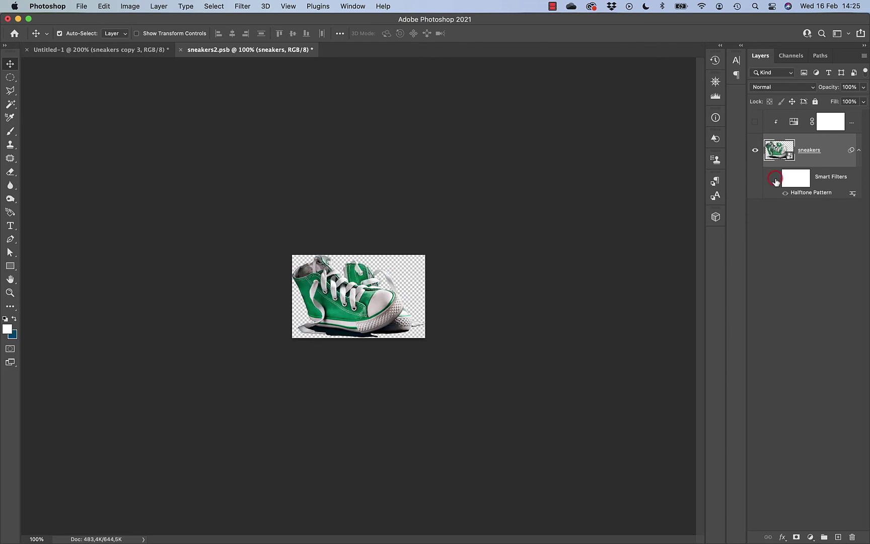
left_click(776, 179)
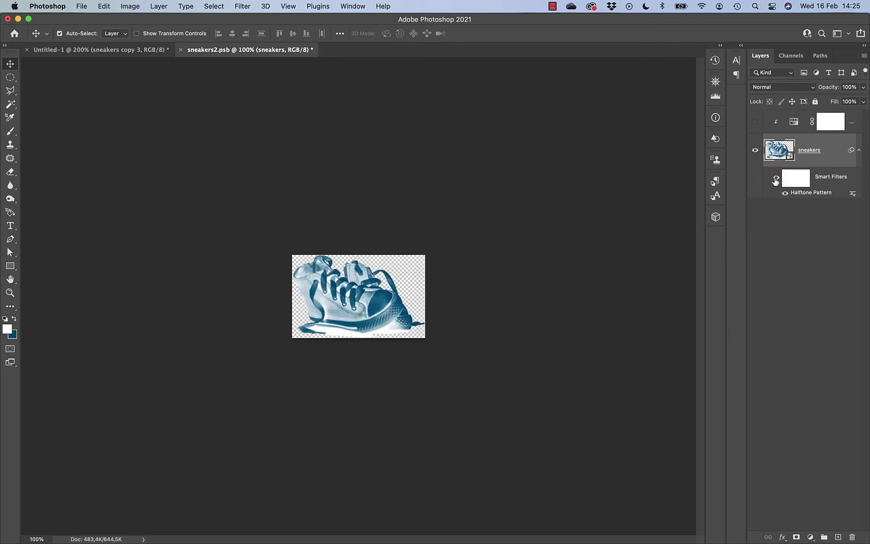
Step: Add a Gradient Overlay to the inner sneakers layer, recoloring the gradient's black stop to purple 4d1c76
left_click(783, 537)
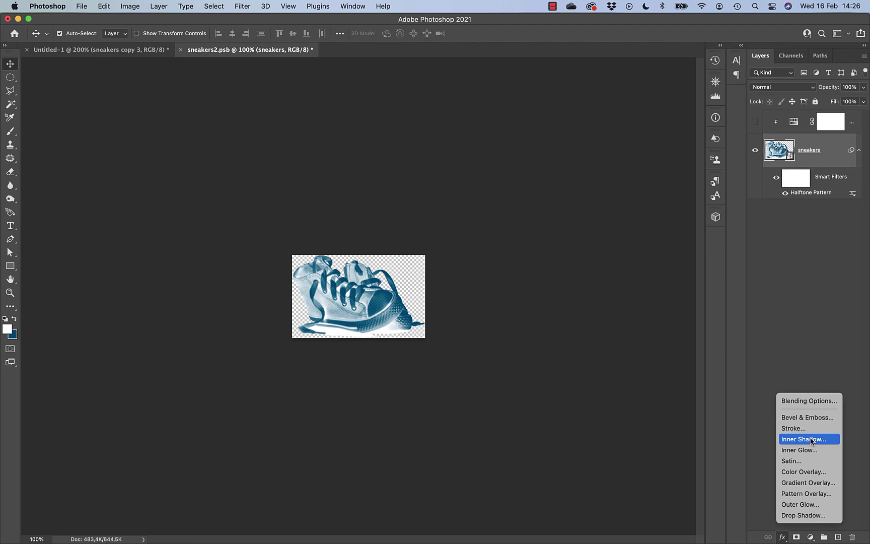
left_click(803, 483)
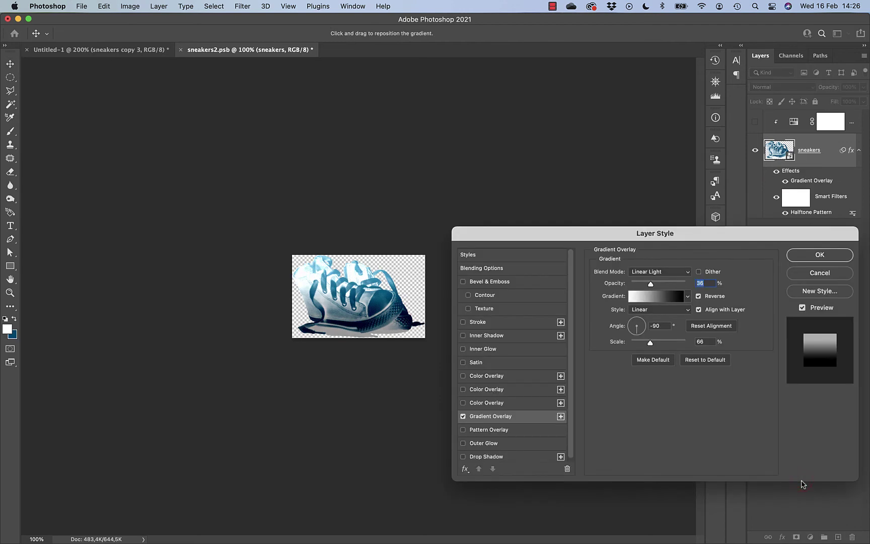
left_click(678, 296)
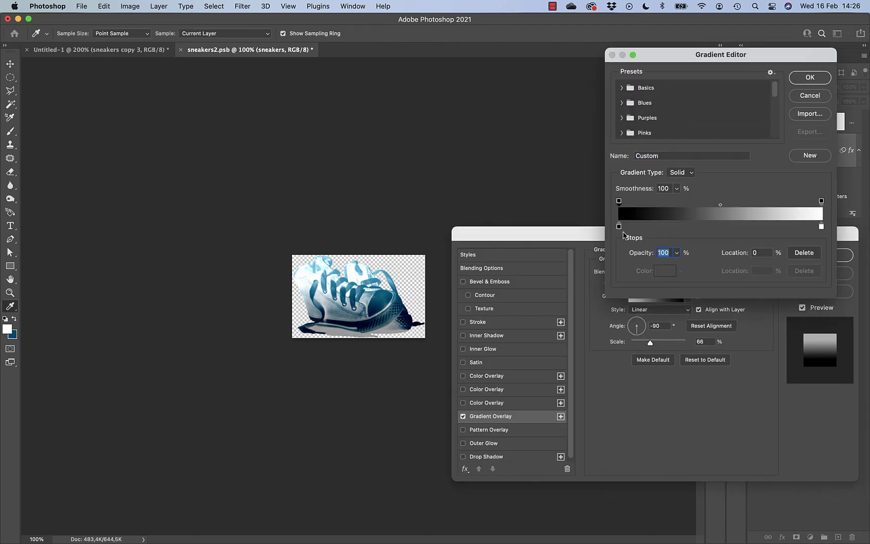
left_click(619, 227)
left_click(665, 271)
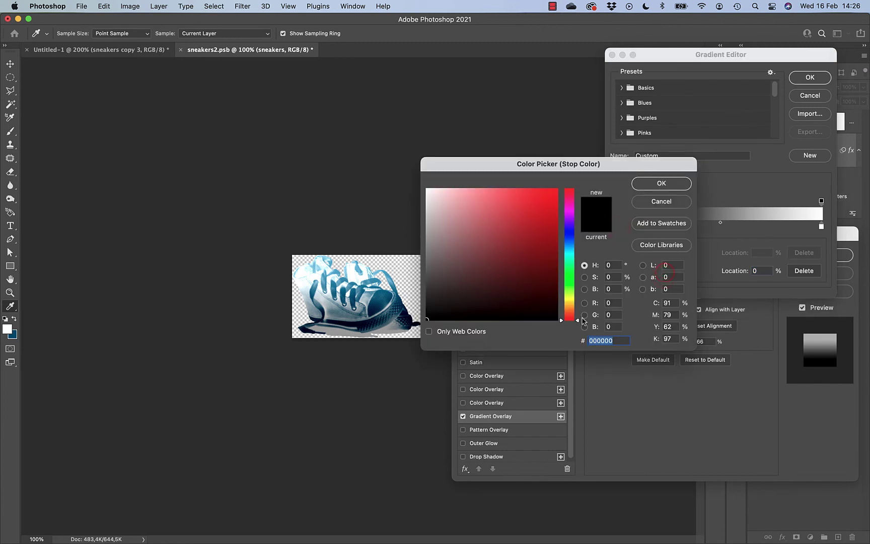
left_click_drag(582, 321, 579, 220)
left_click(526, 259)
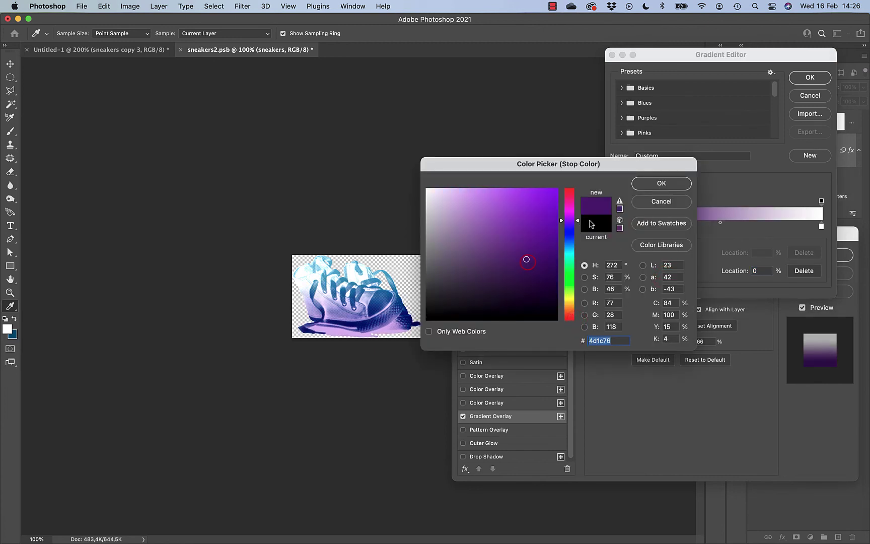
left_click(655, 182)
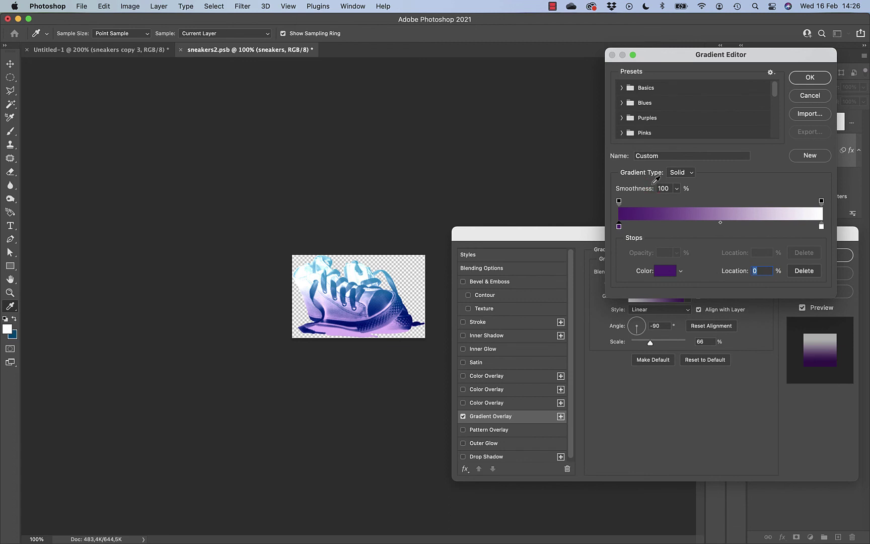
left_click(810, 77)
left_click(801, 256)
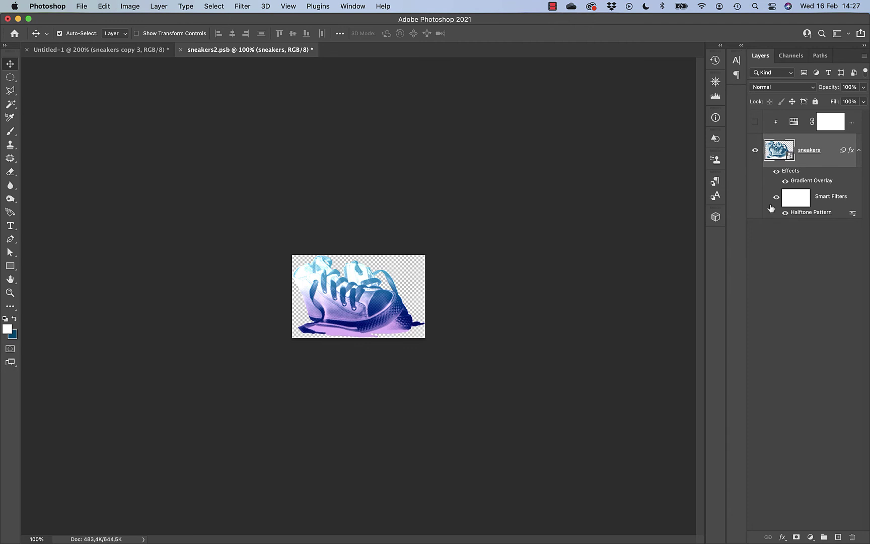
Step: Toggle the inner sneakers layer off and back on, and save and close the Smart Object contents
left_click(755, 150)
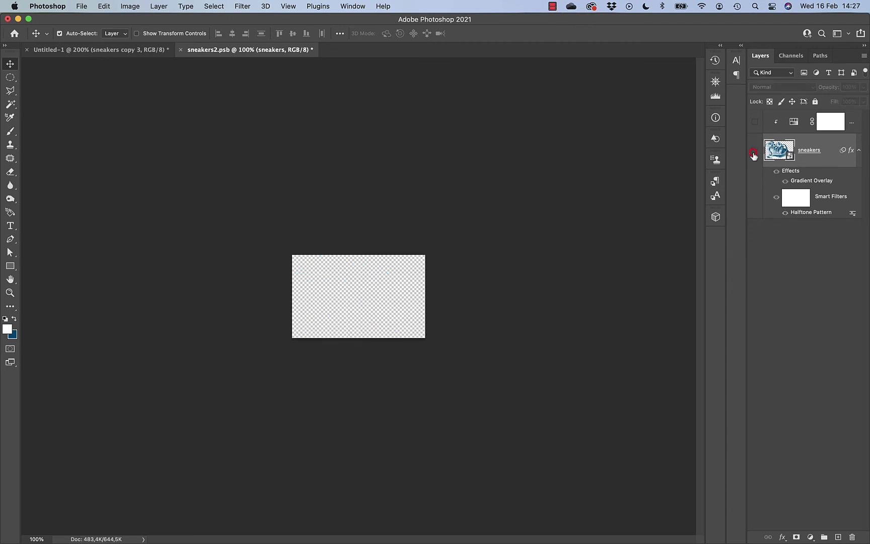
left_click(755, 152)
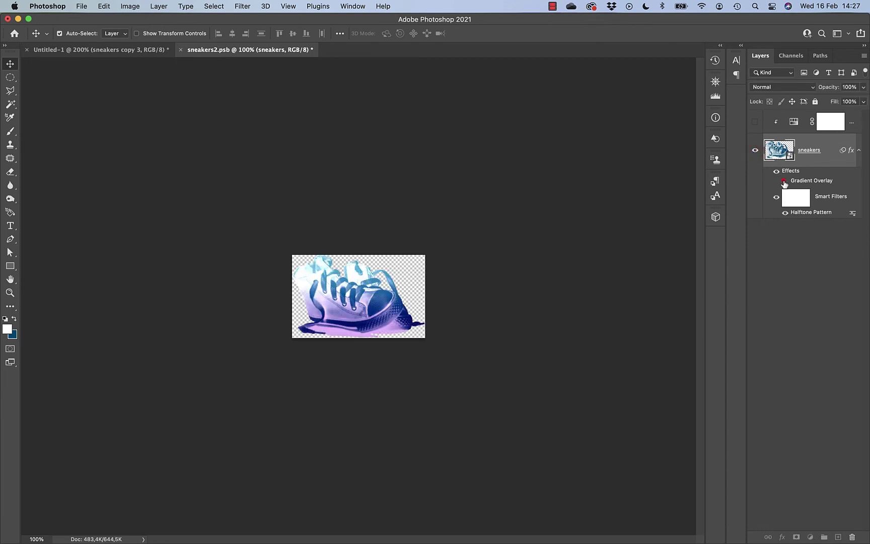
key("super+s")
key("super+w")
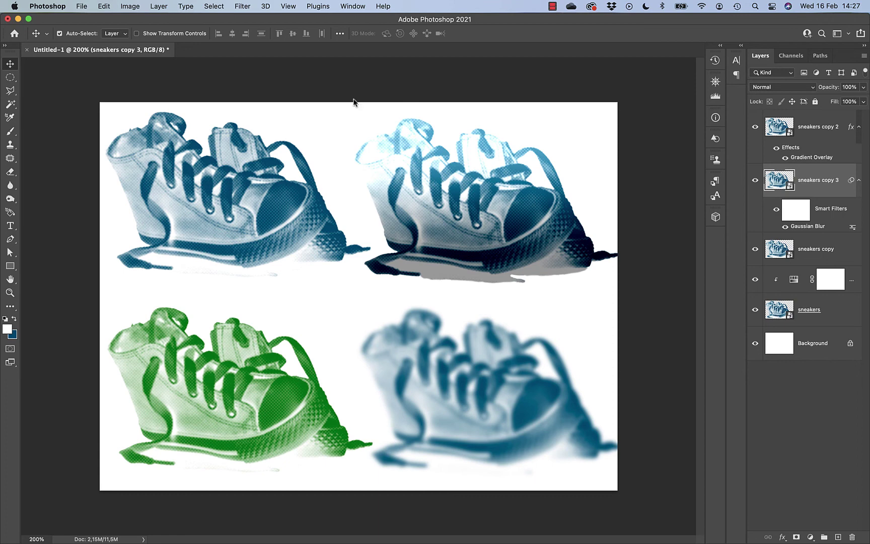
Step: In the contents of sneakers copy 3, add a red Soft Light Color Overlay to the inner sneakers layer, and save and close the file
double_click(791, 186)
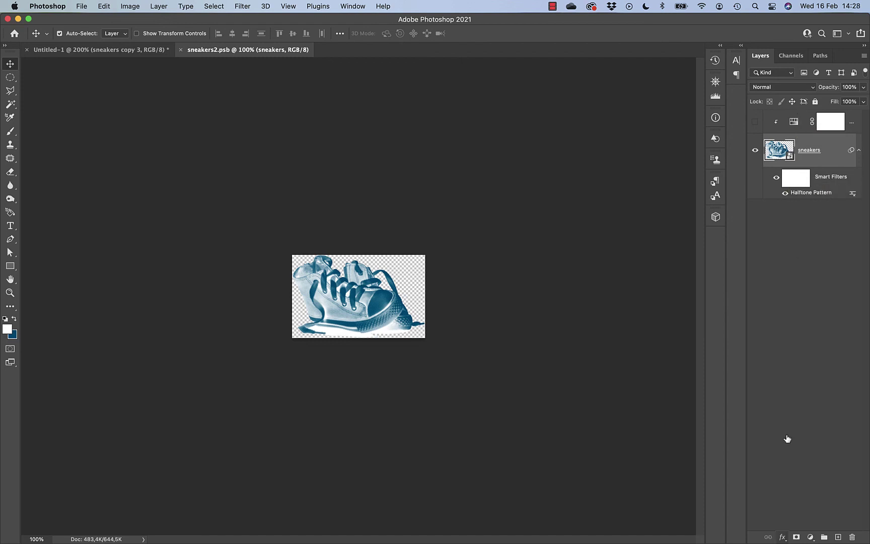
left_click(782, 537)
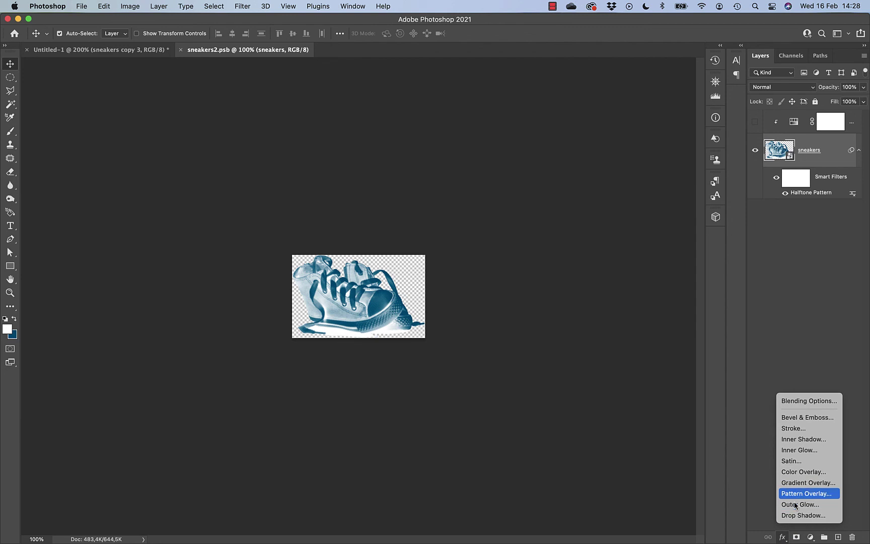
left_click(795, 472)
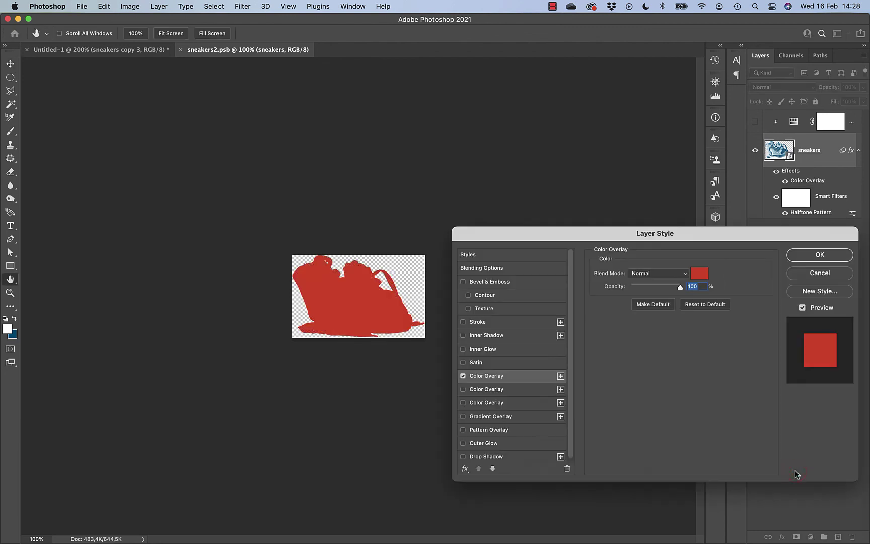
left_click(657, 273)
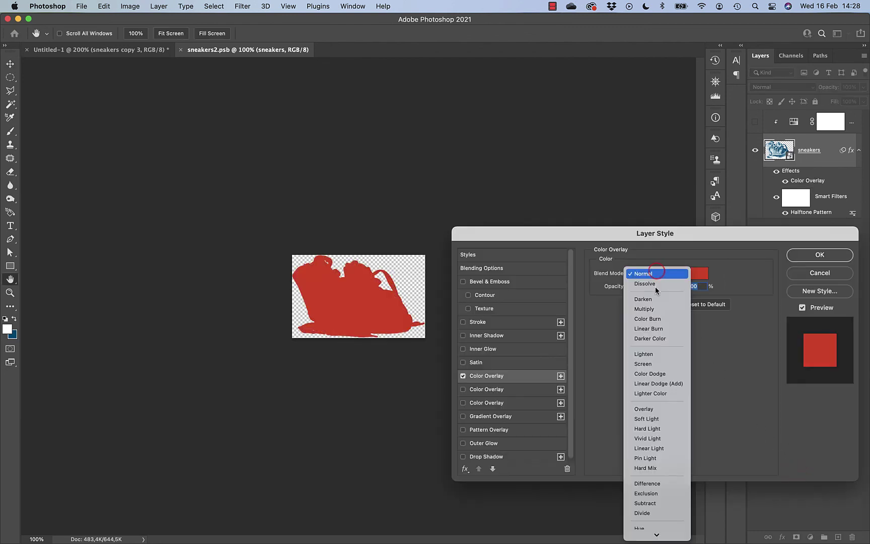
left_click(647, 419)
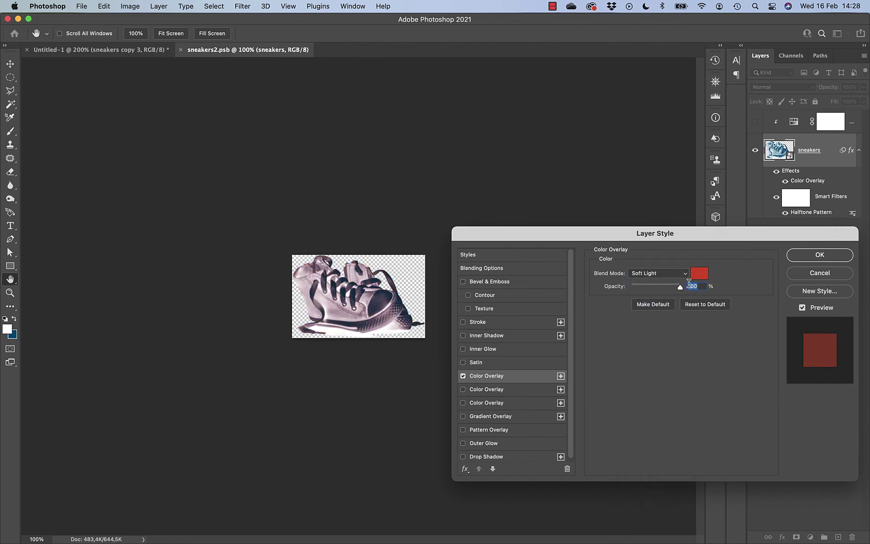
left_click(812, 255)
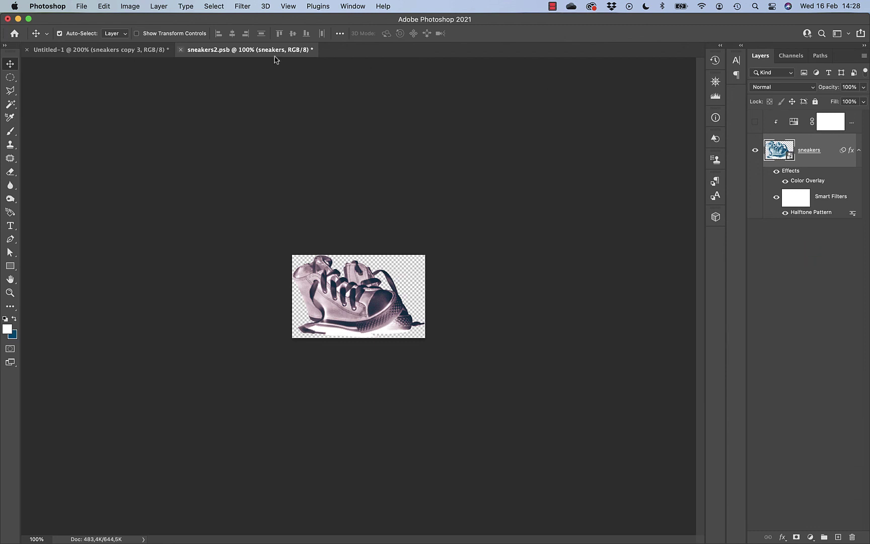
left_click(181, 50)
left_click(452, 203)
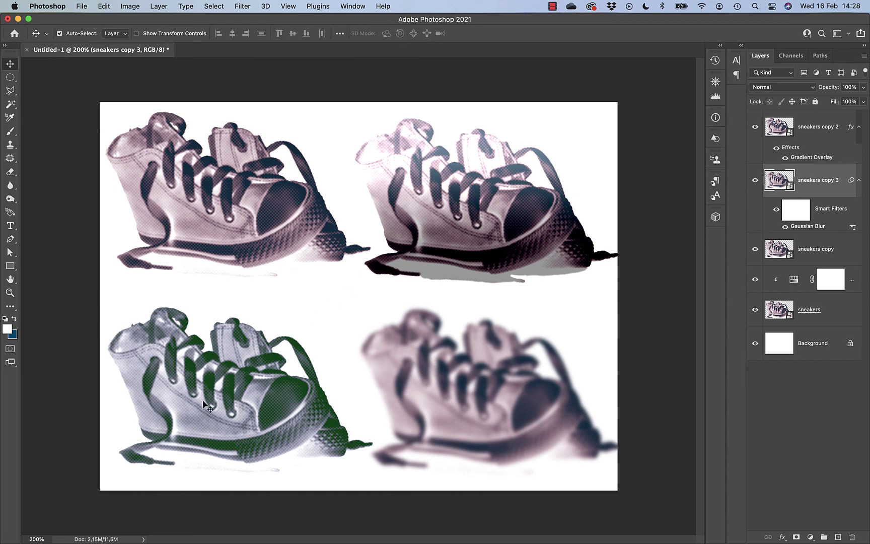
Step: In the contents of sneakers copy 3, hide the effects and smart filters, show the clipped adjustment, and save and close the file
double_click(789, 187)
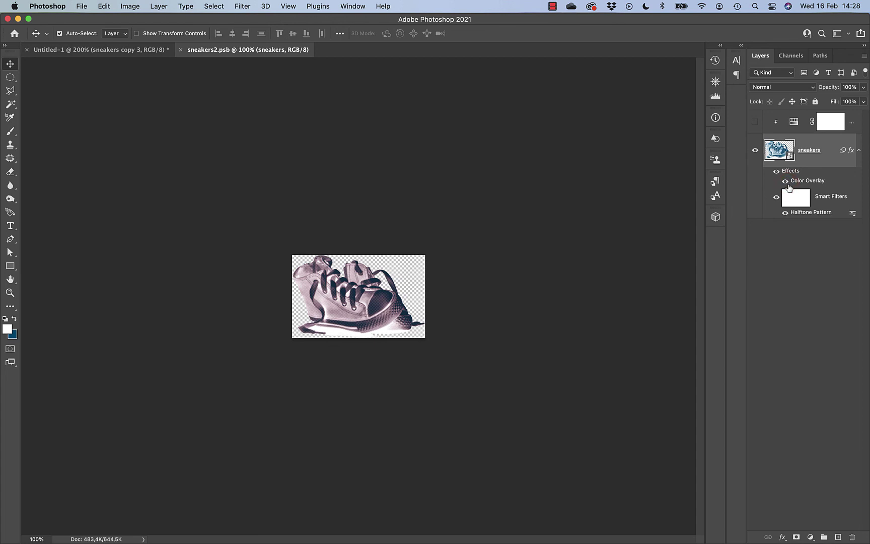
left_click(776, 171)
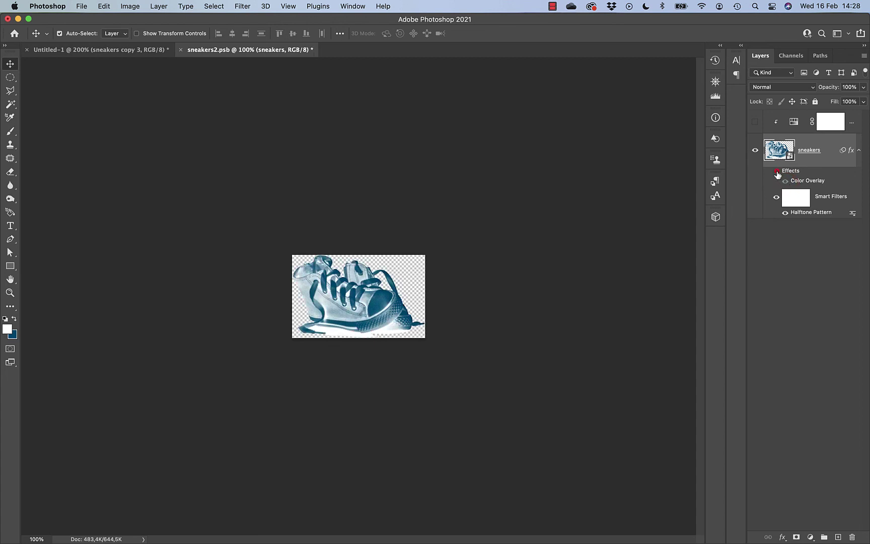
left_click(776, 199)
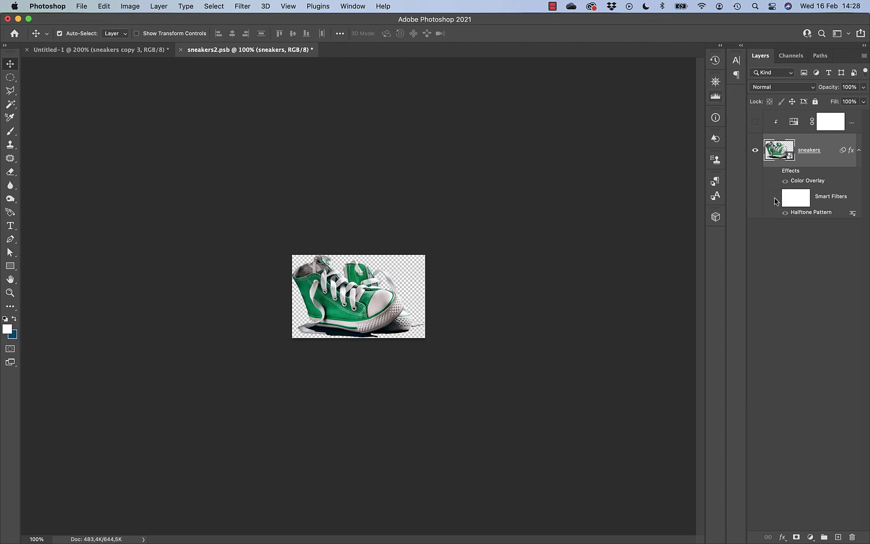
left_click(754, 122)
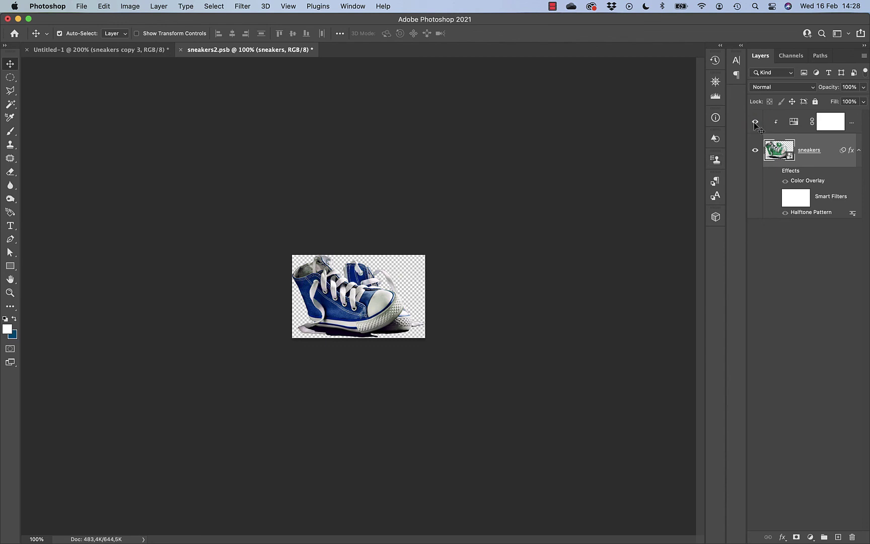
left_click(180, 50)
left_click(428, 203)
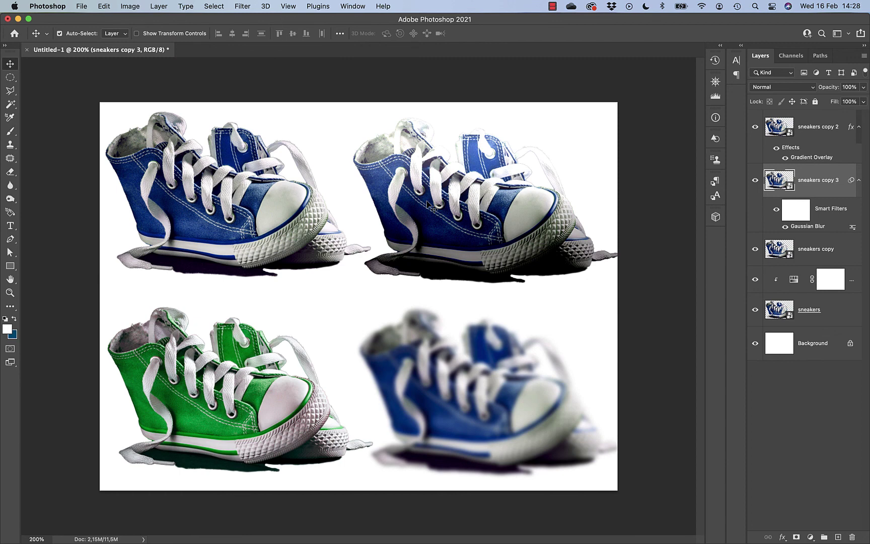
Step: Toggle the Hue/Saturation adjustment clipped to the original sneakers layer off and on, and set its Hue to +87
left_click(204, 414)
left_click(755, 279)
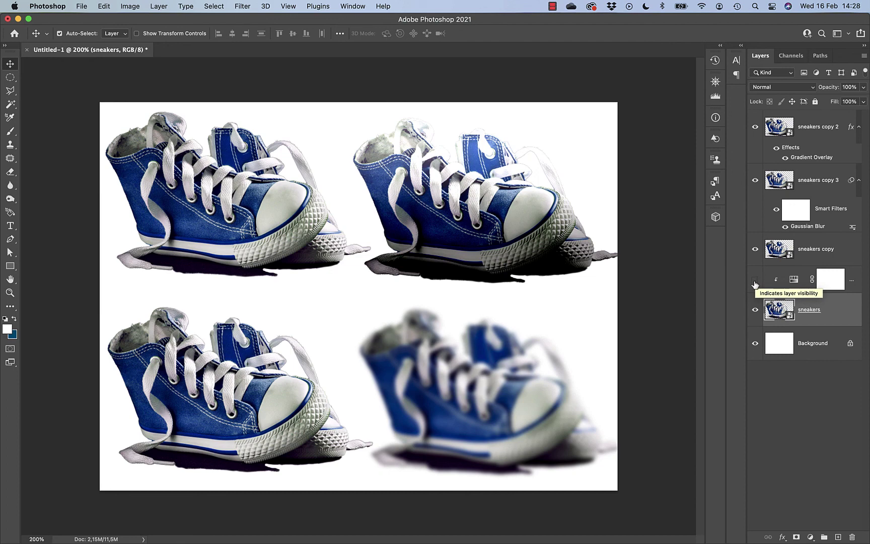
left_click(755, 281)
double_click(792, 280)
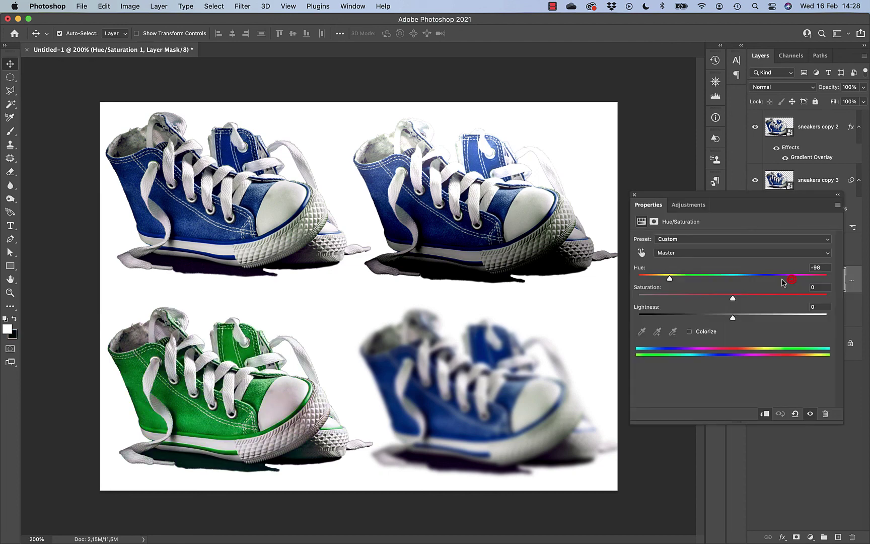
left_click_drag(669, 279, 792, 300)
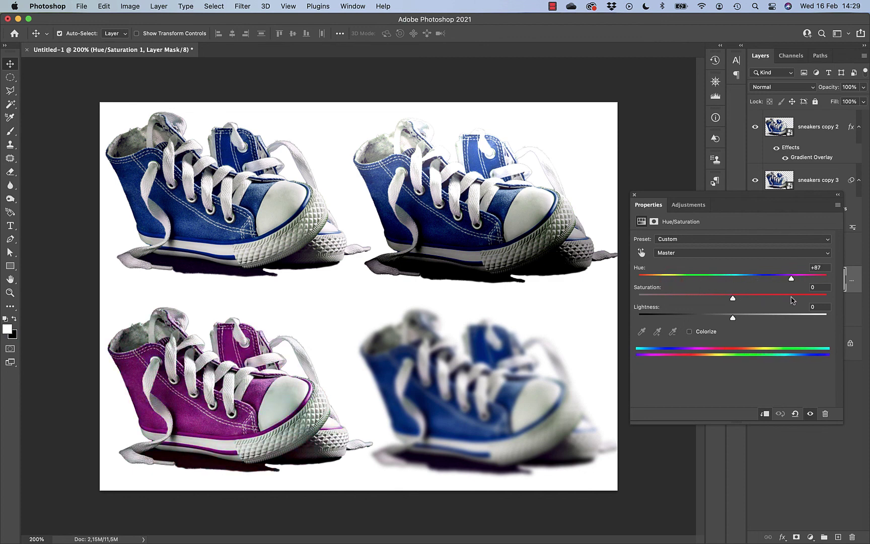